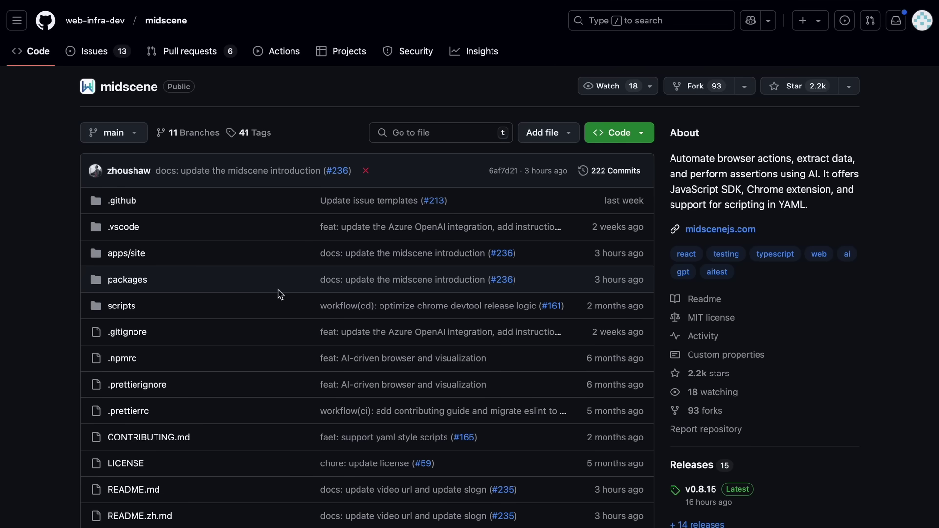
Scroll the midscene README, highlighting the intro paragraph, down to the Features and Resources lists.
scroll(280, 294, "down", 13)
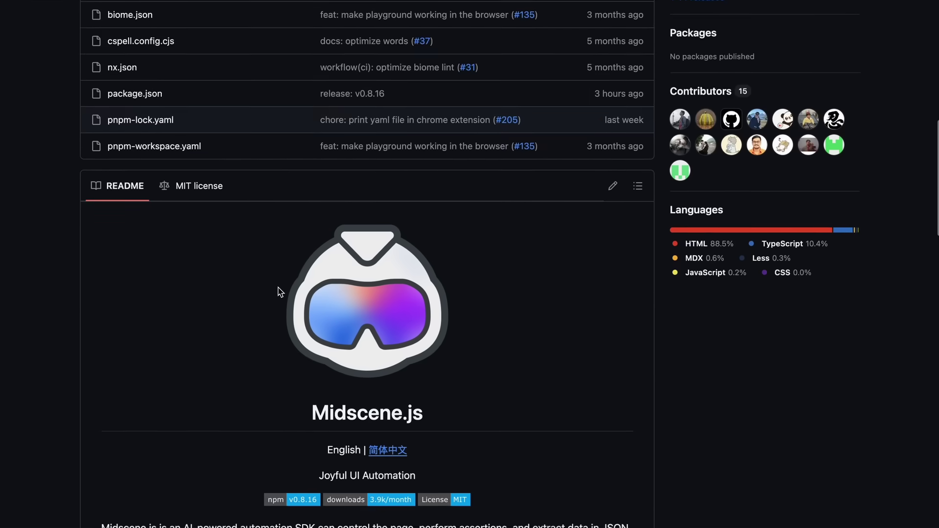
scroll(280, 292, "down", 3)
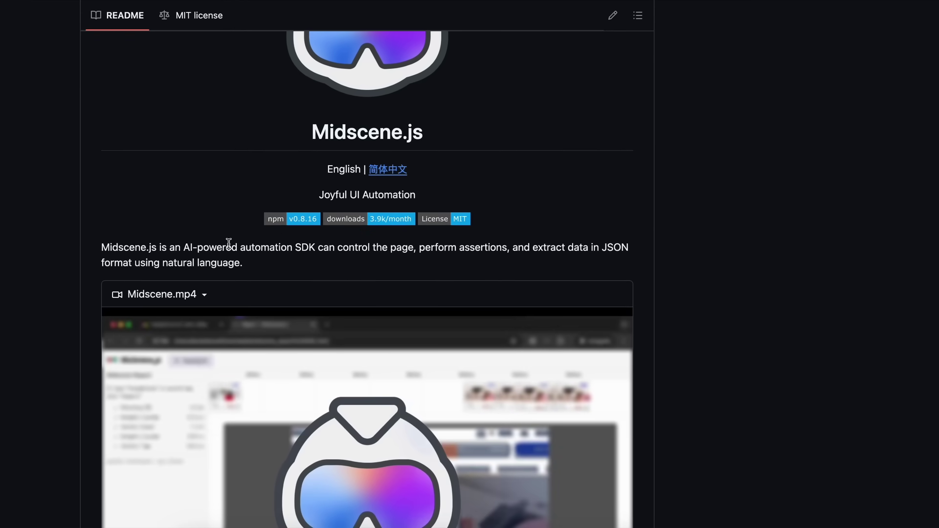
left_click_drag(185, 249, 607, 260)
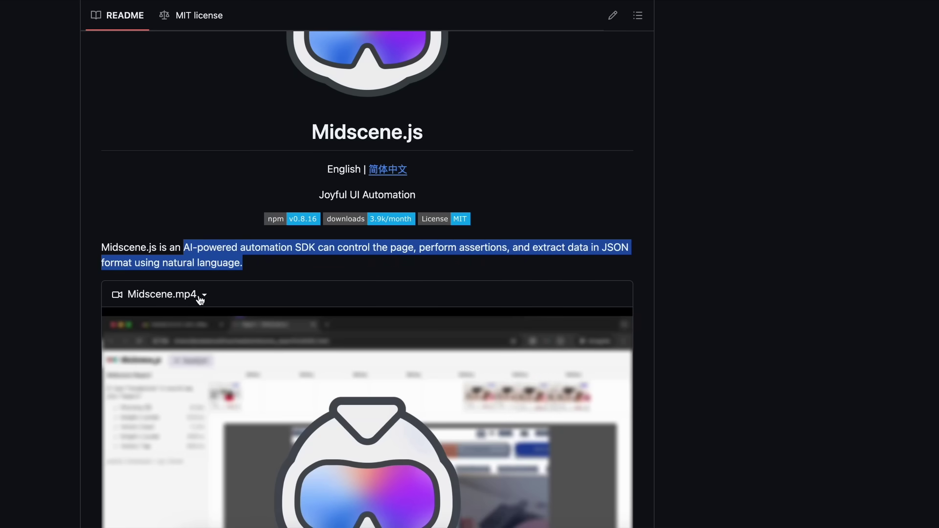
left_click(165, 262)
scroll(88, 338, "down", 10)
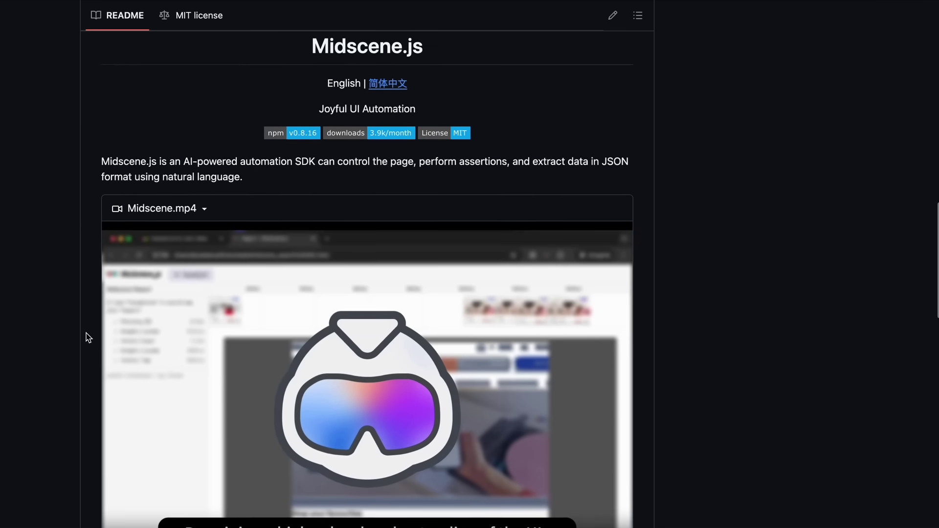
scroll(88, 338, "down", 3)
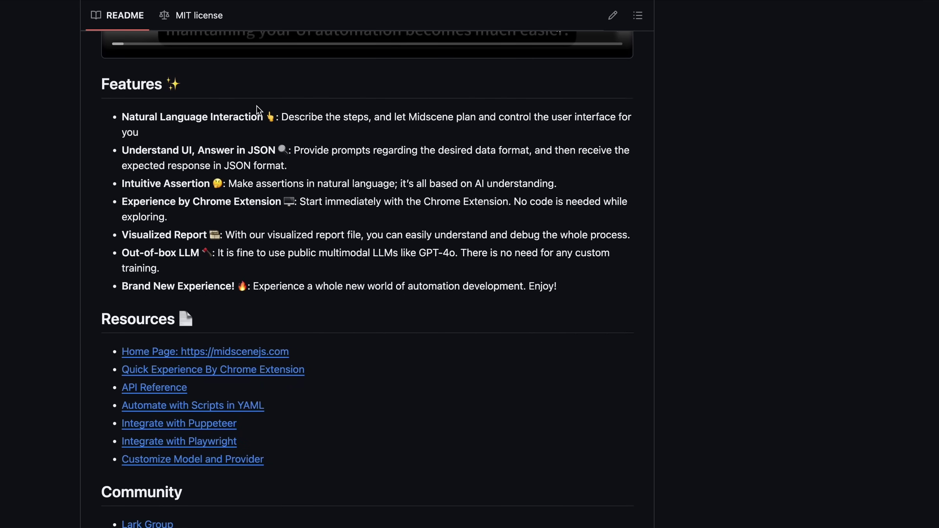
left_click_drag(122, 113, 273, 118)
left_click(292, 115)
left_click_drag(282, 117, 633, 140)
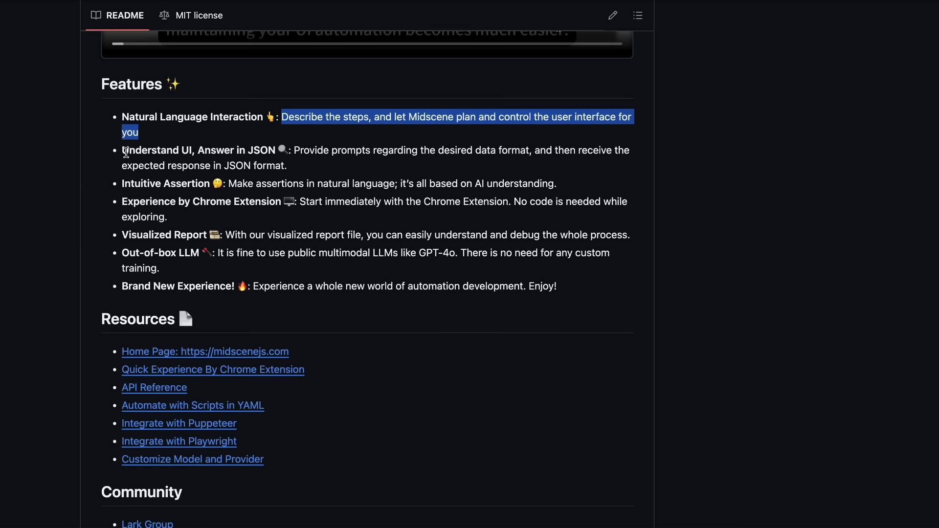
left_click_drag(127, 151, 282, 150)
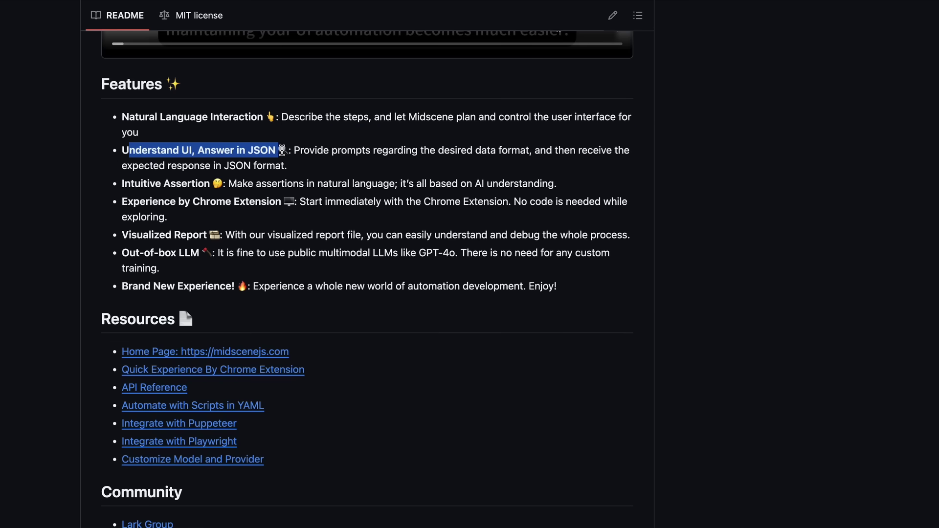
left_click(306, 145)
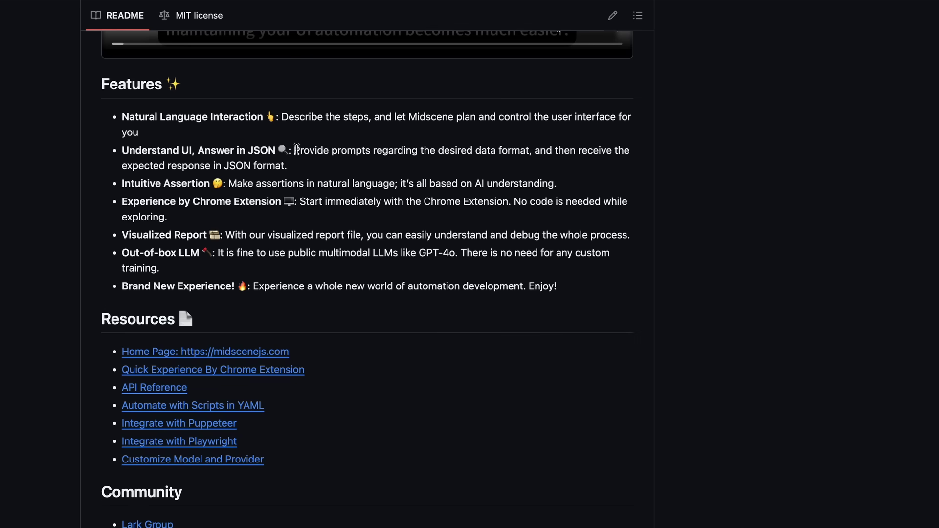
left_click_drag(295, 150, 309, 169)
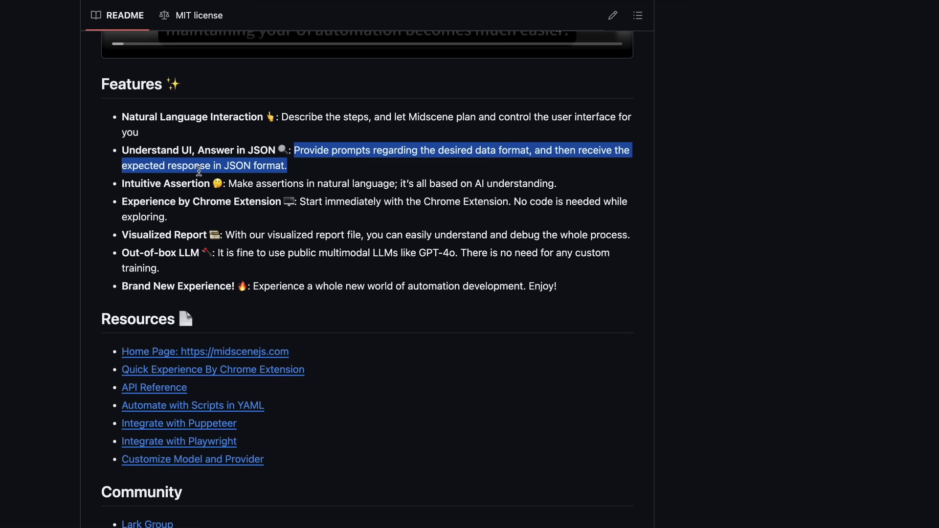
Highlight the Intuitive Assertion, Chrome Extension and Out-of-box LLM features, then scroll back up.
left_click_drag(124, 184, 203, 177)
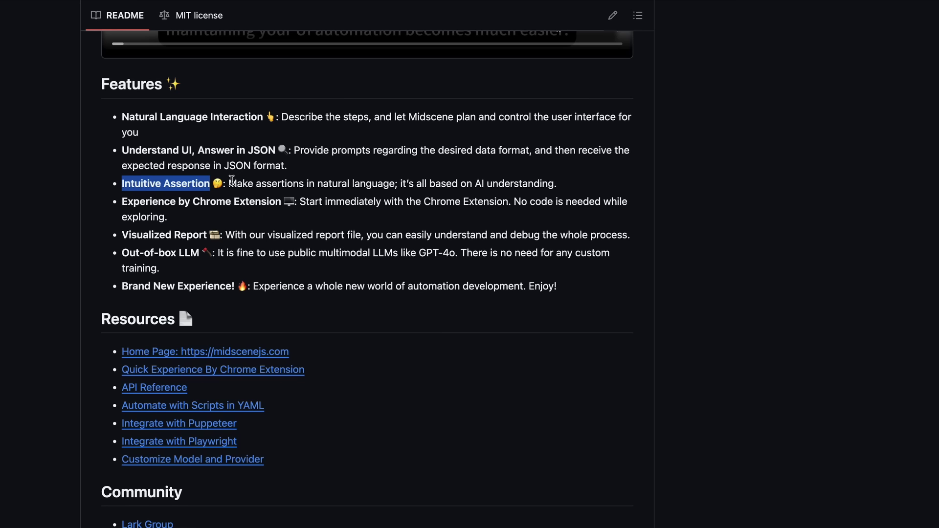
left_click_drag(123, 202, 281, 202)
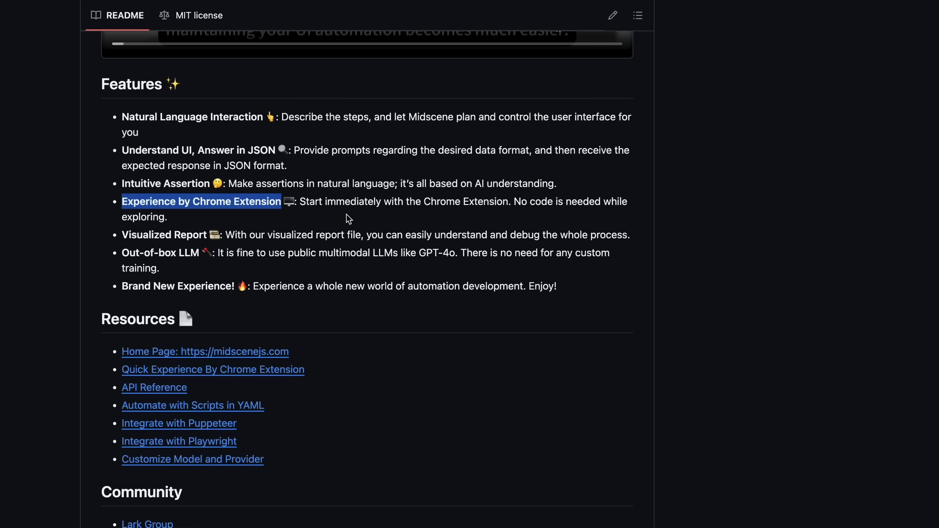
left_click_drag(199, 253, 119, 253)
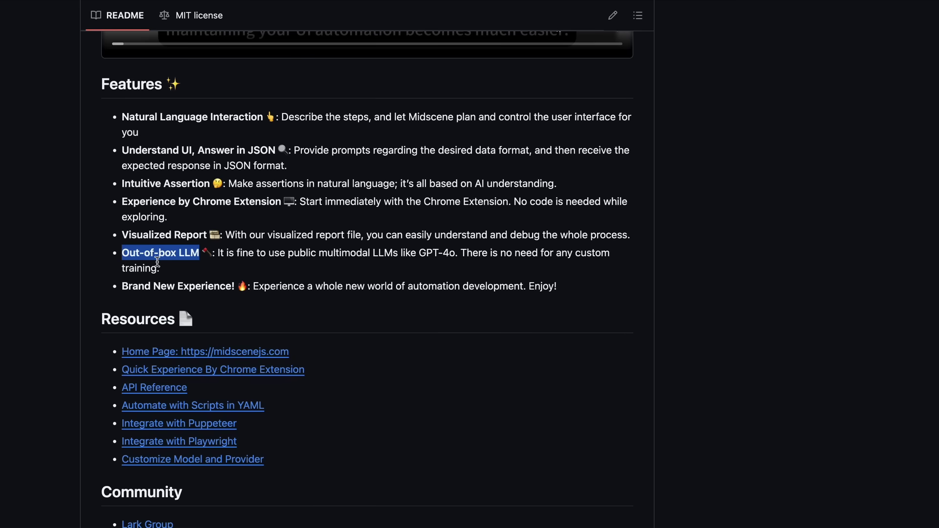
left_click(157, 262)
scroll(156, 264, "up", 15)
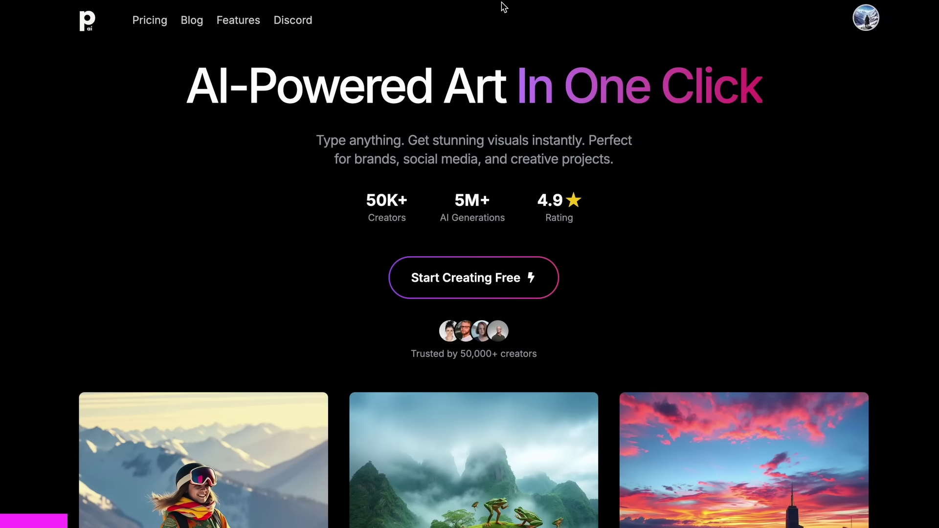
Scroll down the PhotoGenius AI homepage through its Powerful AI Models and editing features.
scroll(503, 6, "down", 10)
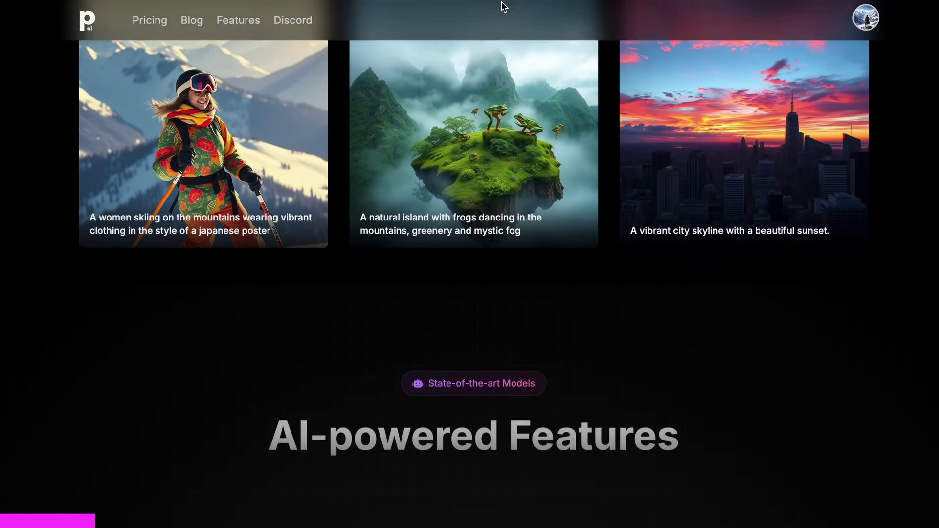
scroll(503, 6, "down", 10)
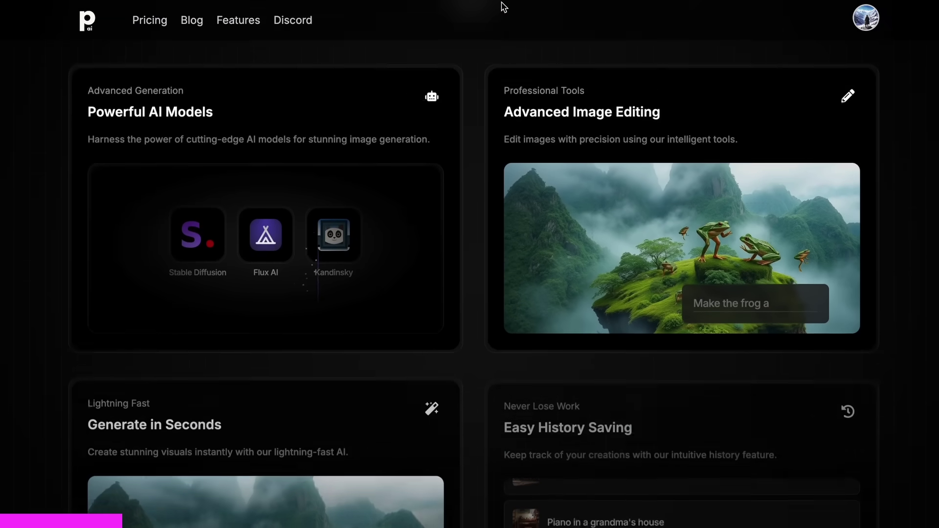
scroll(503, 7, "down", 10)
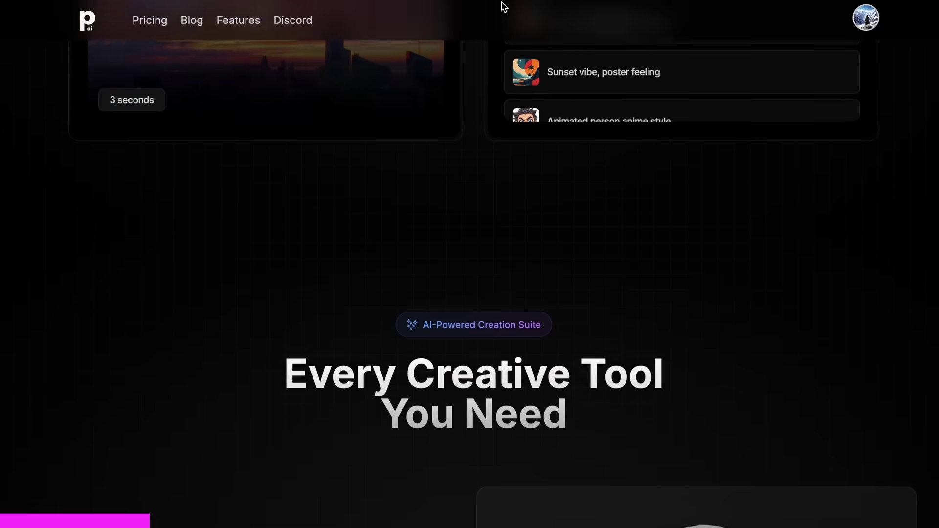
scroll(503, 6, "down", 5)
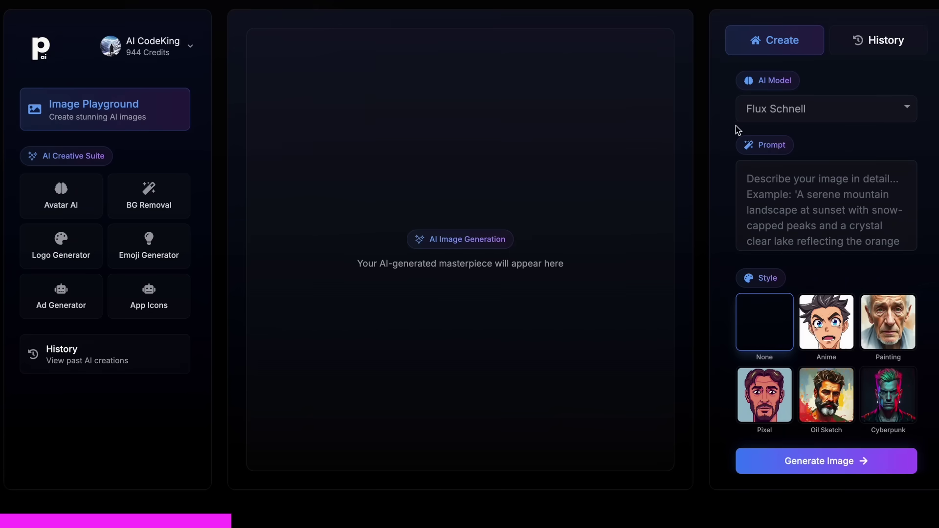
Choose the Flux Pro model and generate an image from the prompt 'a happy panda'.
left_click(792, 110)
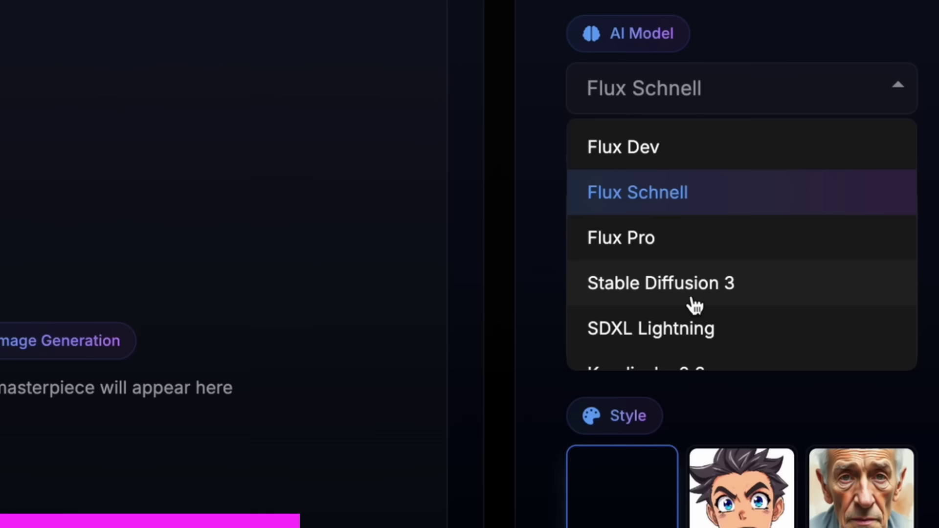
scroll(802, 221, "down", 1)
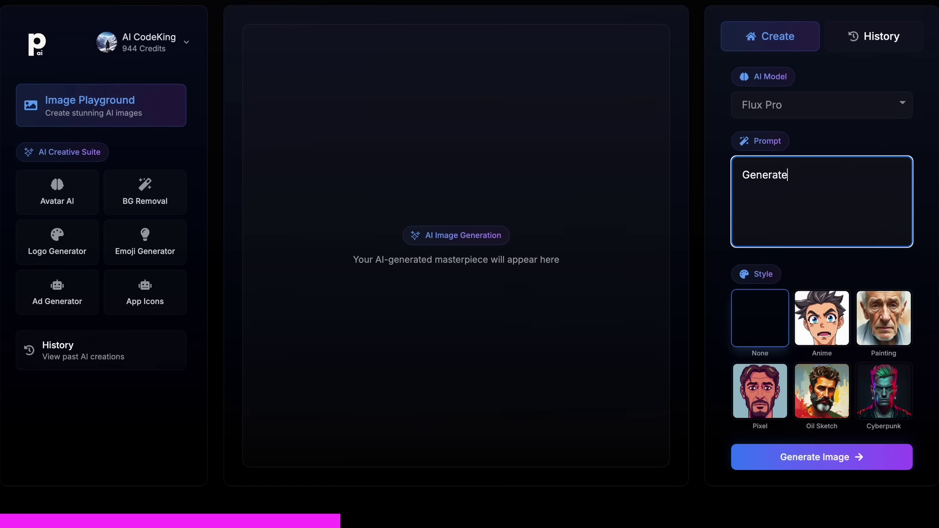
type("a happy panda")
left_click(748, 457)
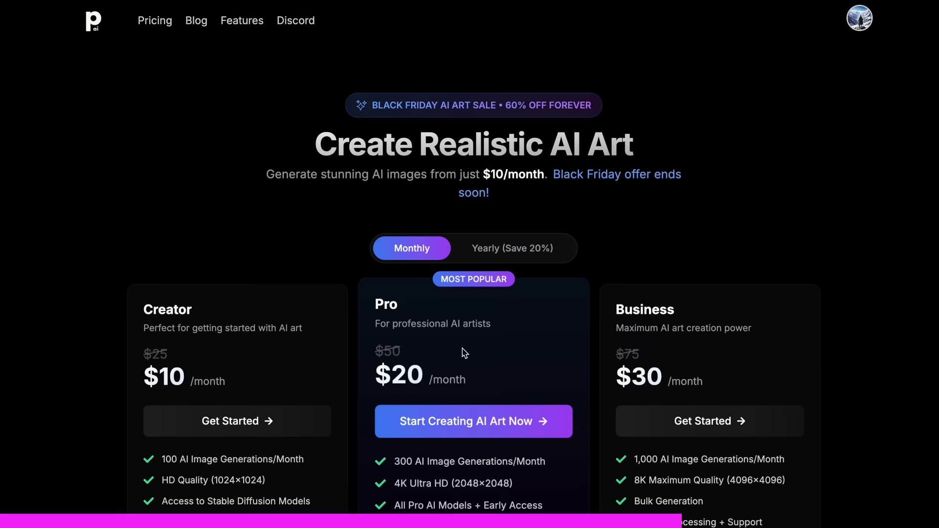
Highlight and clear the Creator plan's $10/month price on the pricing section.
scroll(465, 353, "down", 3)
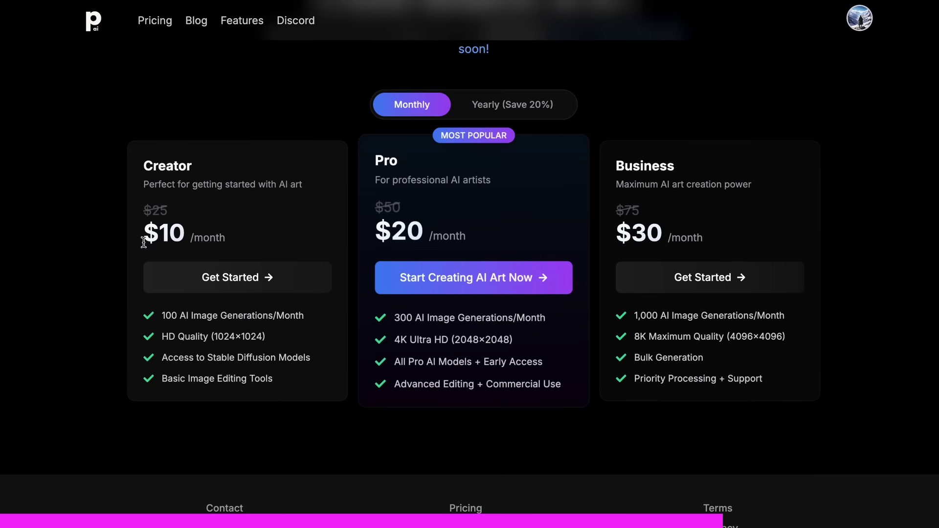
left_click_drag(144, 243, 194, 250)
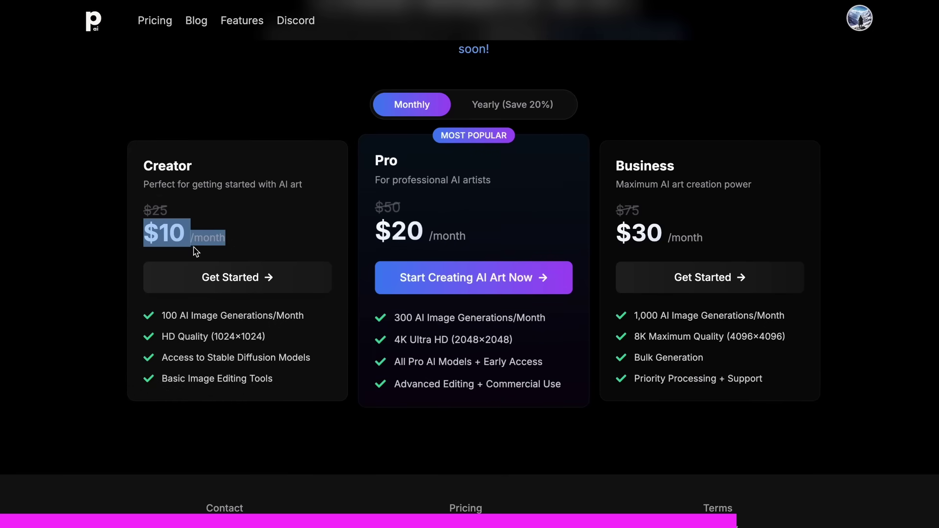
left_click(258, 248)
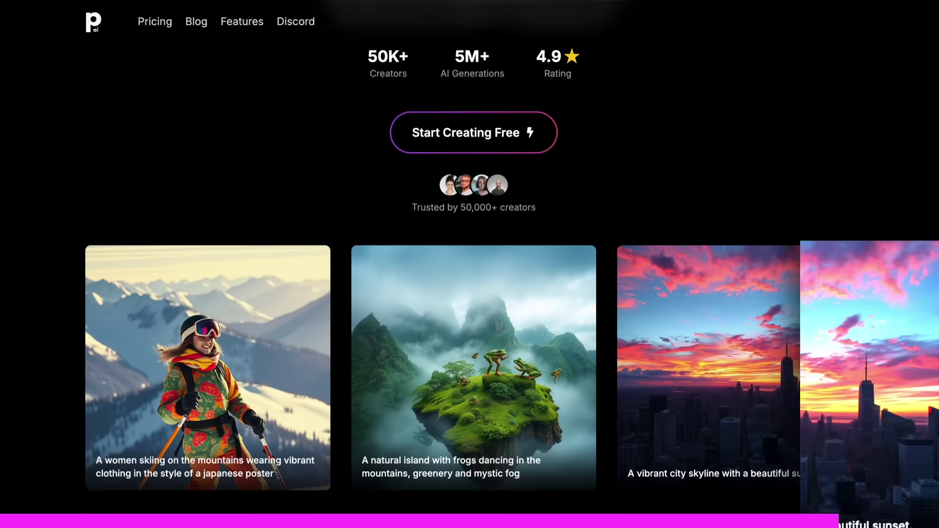
Scroll down through the rest of the PhotoGenius AI homepage sections.
scroll(470, 265, "down", 8)
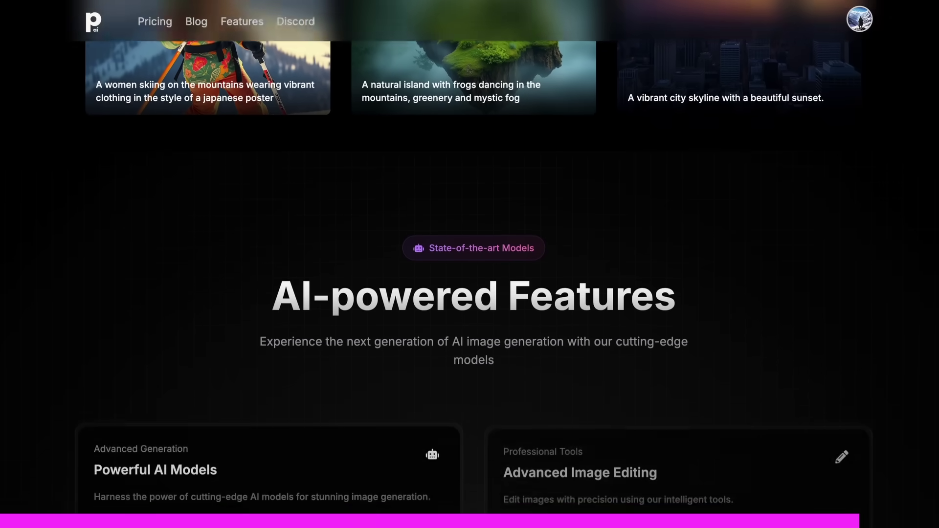
scroll(470, 264, "down", 10)
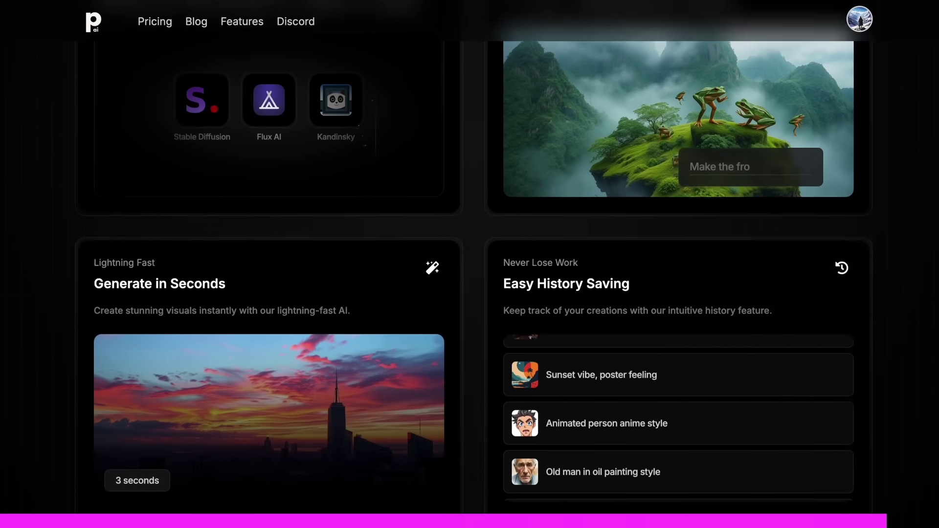
scroll(470, 265, "down", 10)
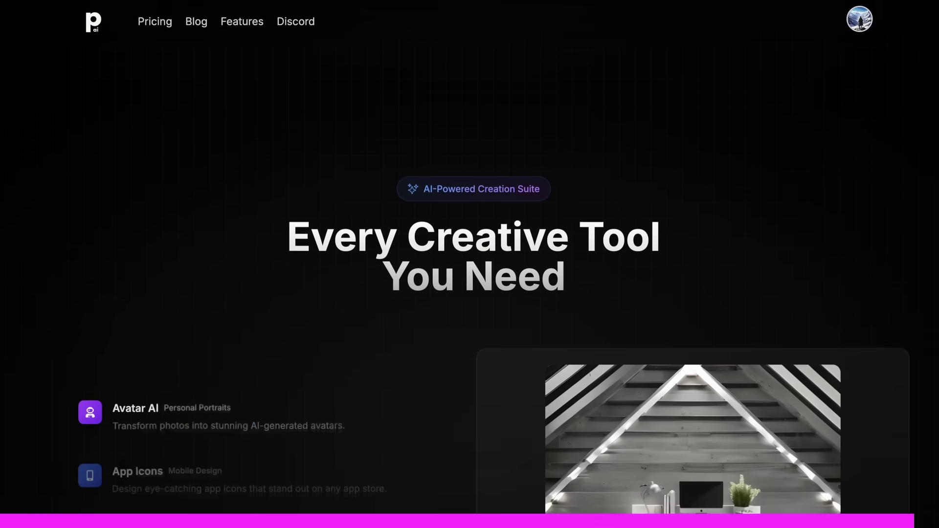
scroll(470, 264, "down", 10)
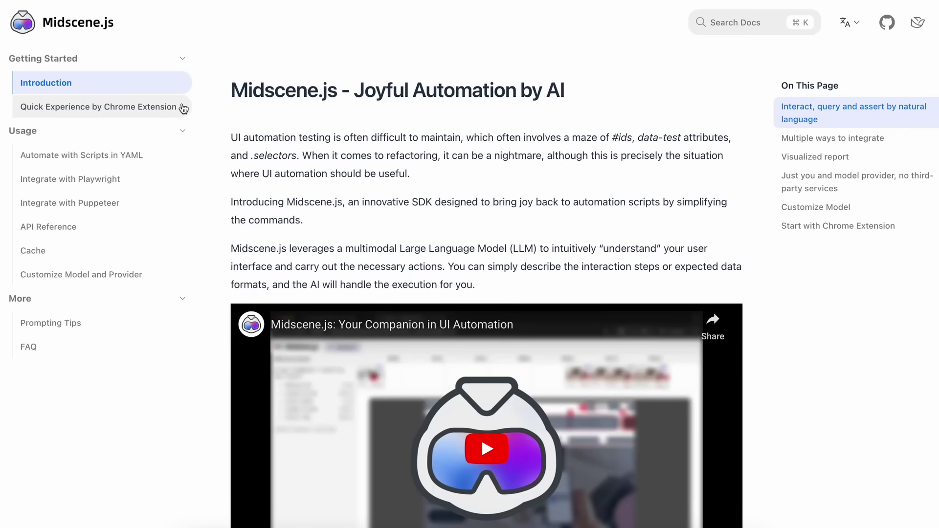
Open the 'Automate with Scripts in YAML' guide and highlight YAML in its title.
left_click(112, 112)
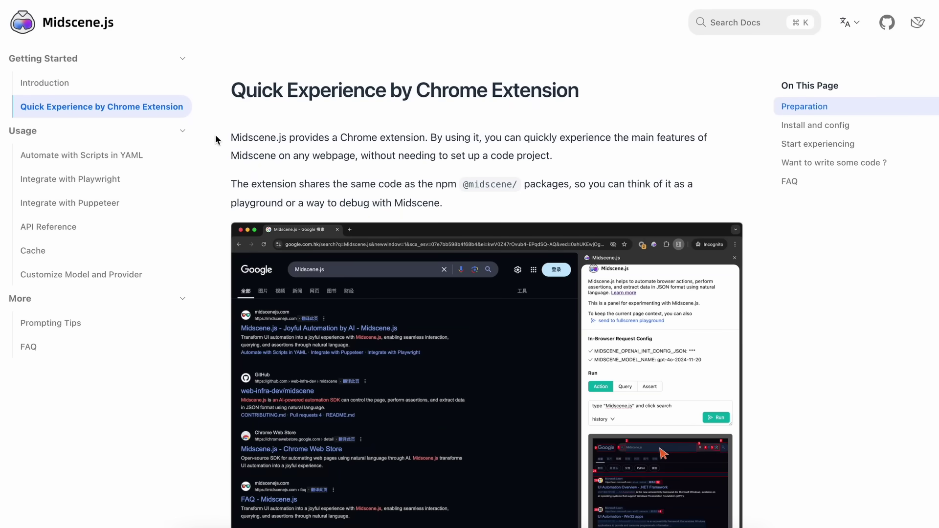
left_click(120, 160)
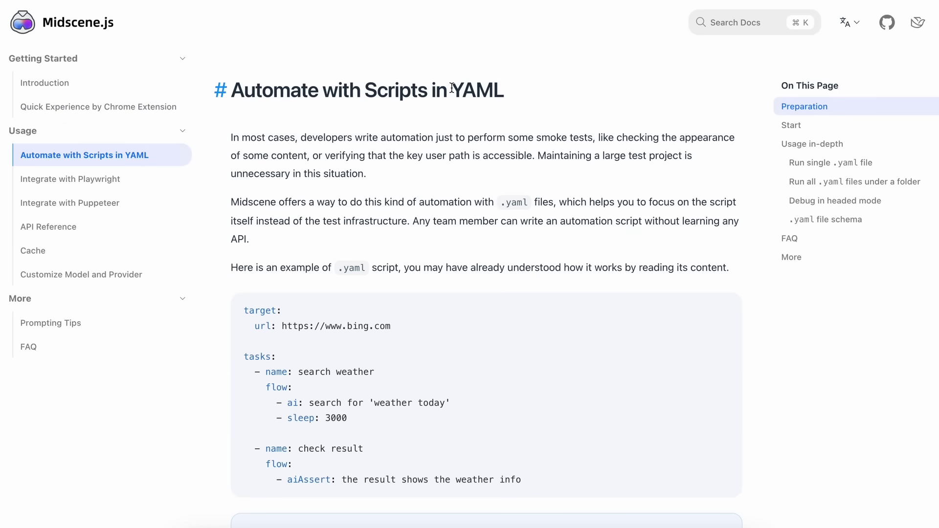
left_click_drag(452, 89, 502, 96)
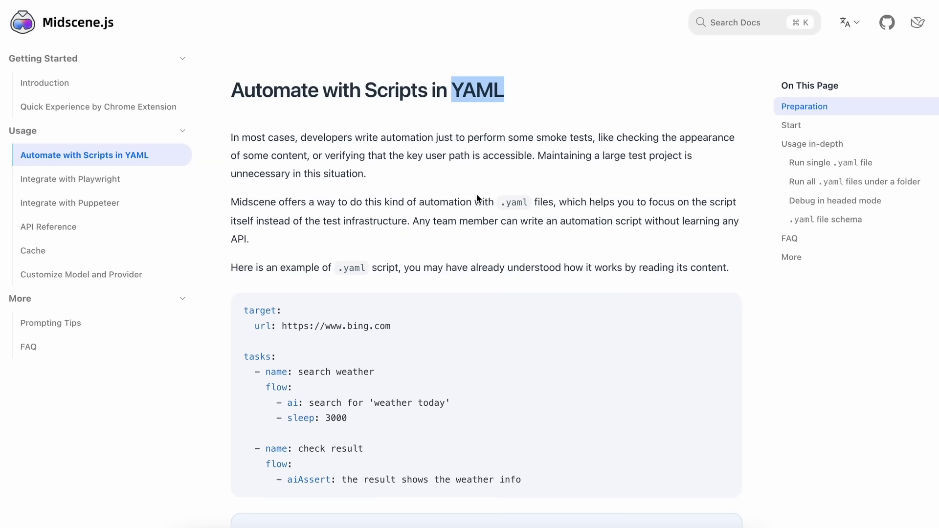
left_click(119, 108)
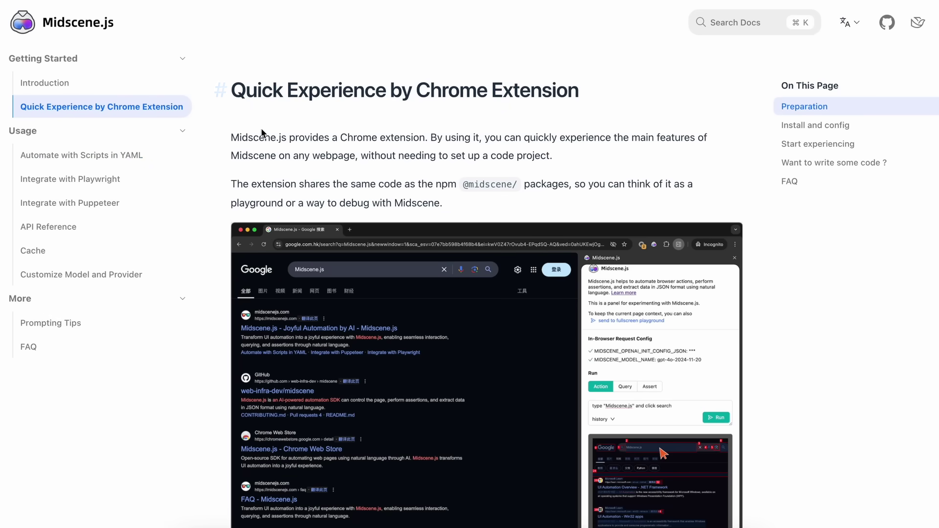
Revisit the YAML guide, then scroll the Chrome Extension quick-start to Install and config.
left_click(122, 158)
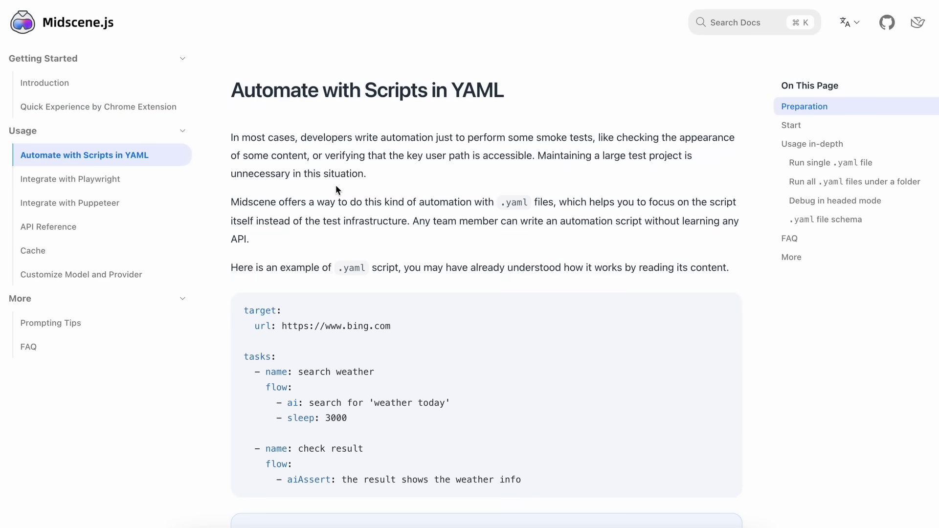
left_click(142, 107)
scroll(357, 180, "down", 1)
scroll(357, 177, "down", 1)
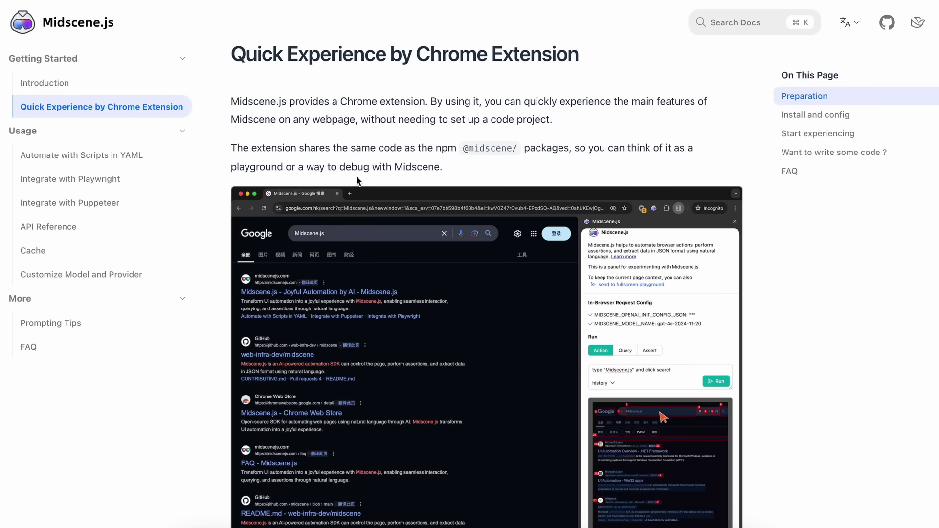
scroll(478, 102, "down", 10)
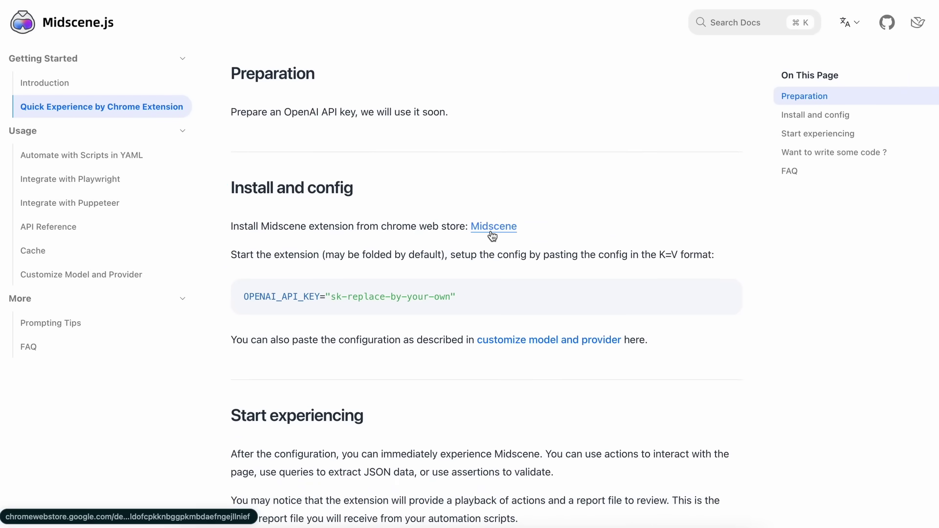
Open the Midscene.js Chrome Web Store listing, then launch its side panel from Extensions.
left_click(492, 237)
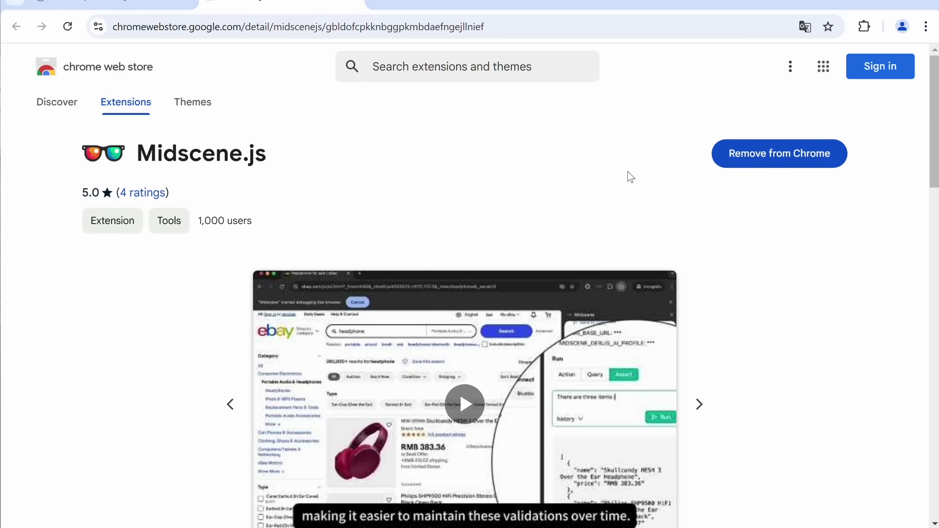
left_click(866, 26)
left_click(744, 133)
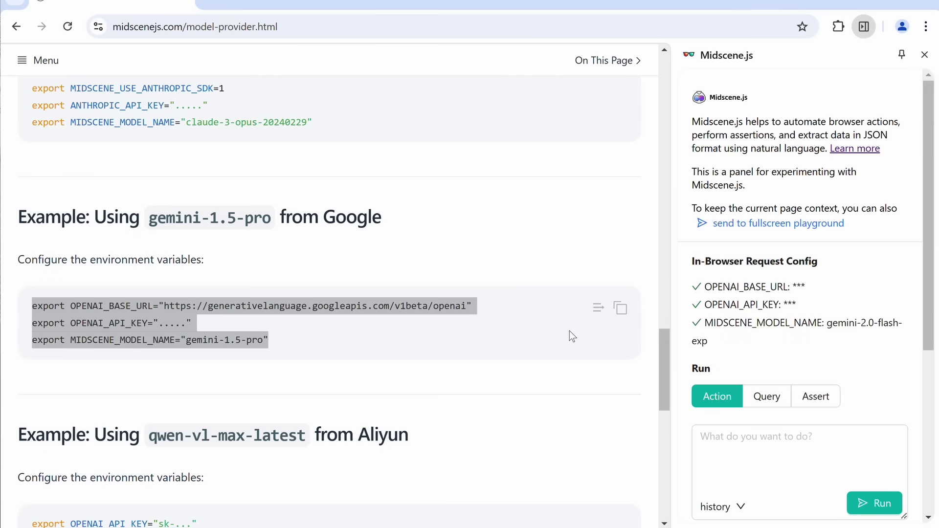
Copy the gemini-1.5-pro example environment configuration from its docs code block.
left_click(555, 335)
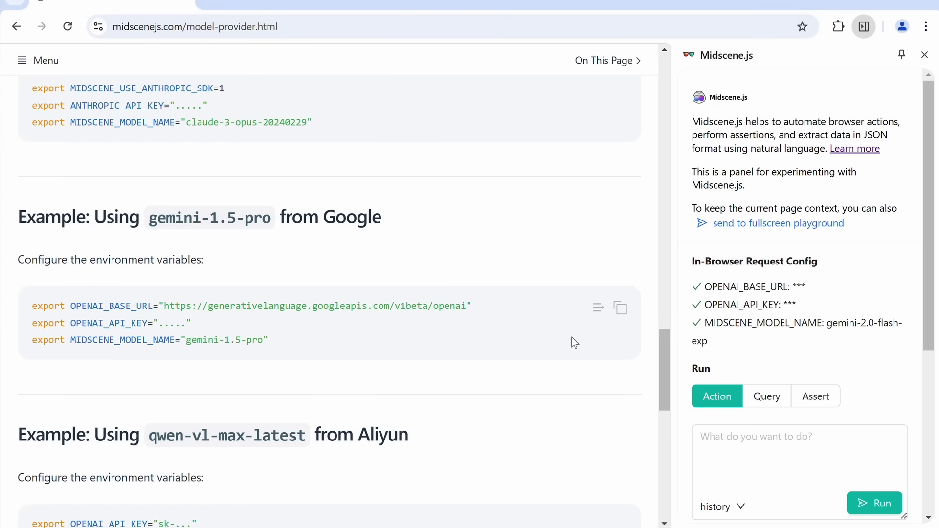
left_click(620, 310)
mouse_move(721, 344)
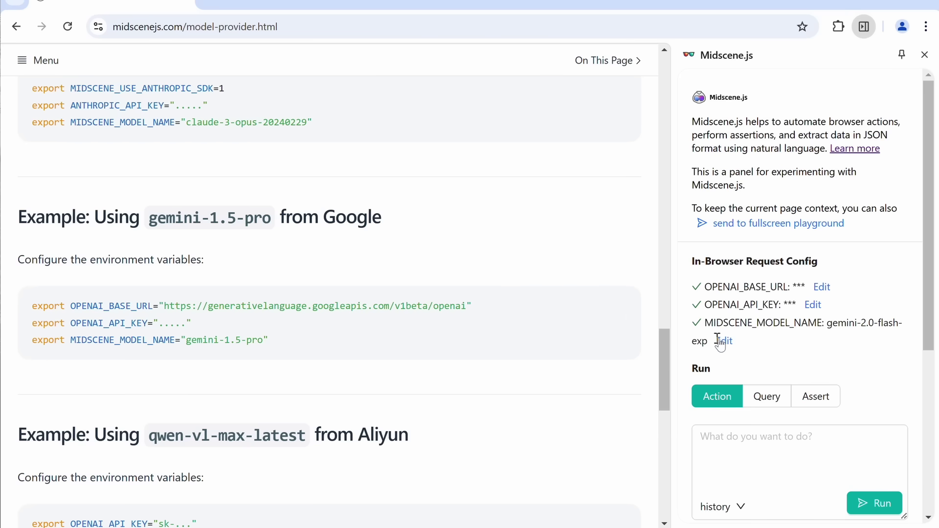
left_click(813, 304)
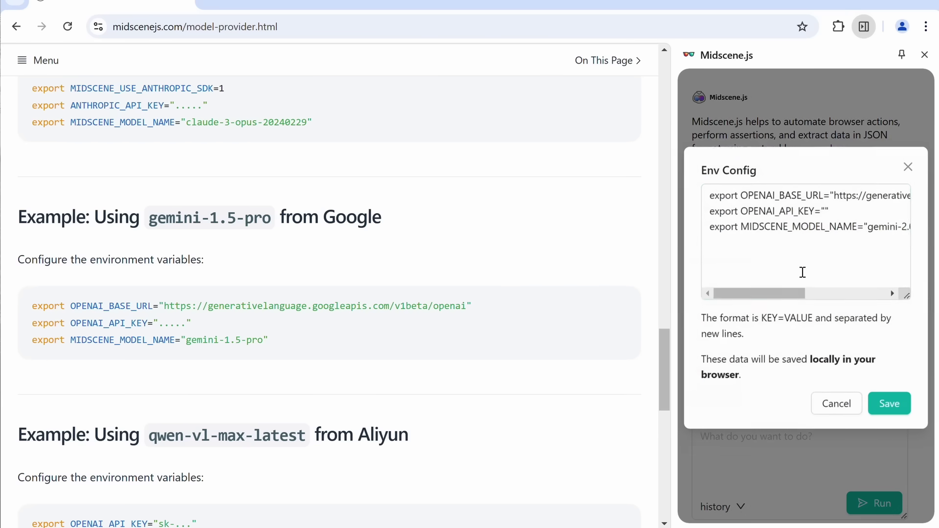
left_click_drag(766, 294, 794, 289)
left_click(801, 226)
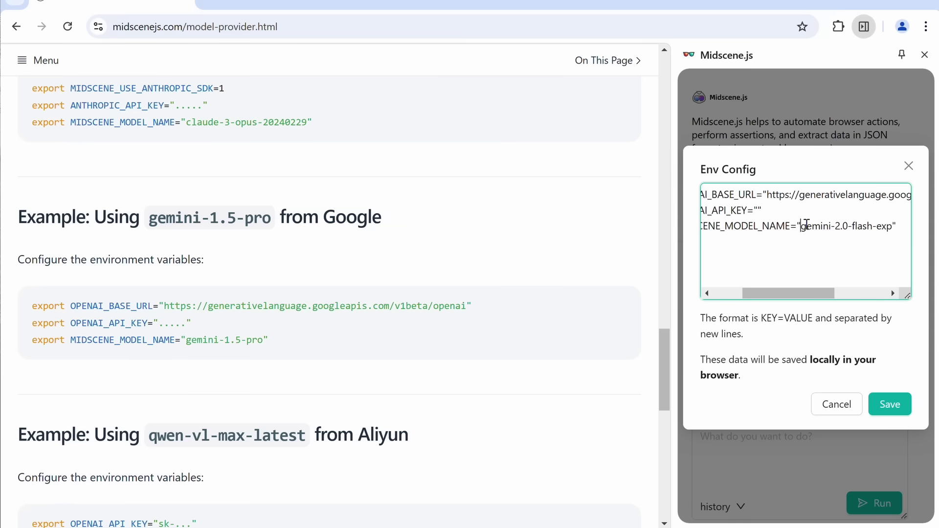
left_click_drag(807, 226, 886, 229)
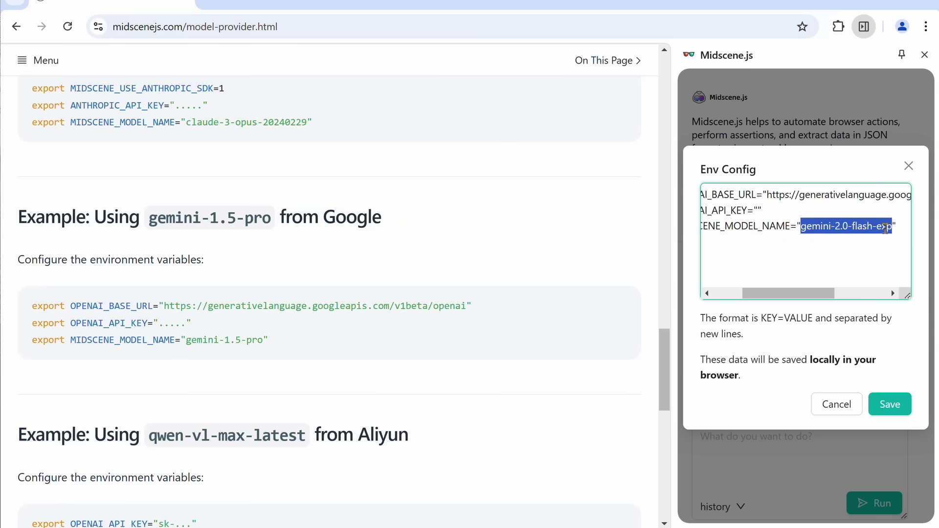
left_click(757, 210)
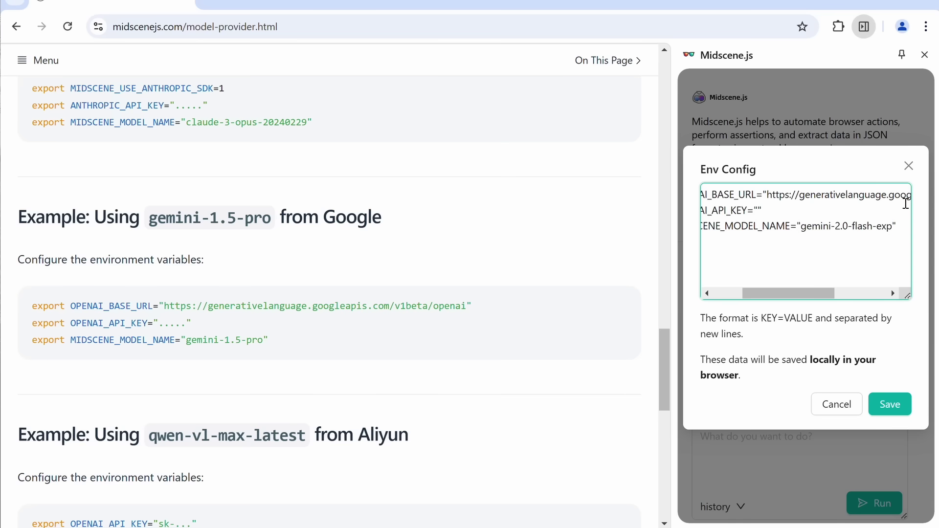
left_click(909, 166)
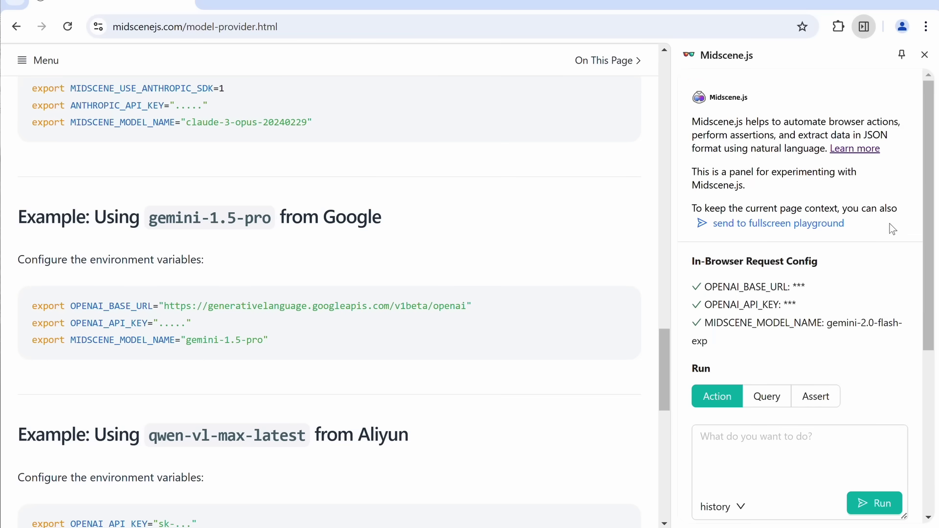
left_click_drag(929, 211, 927, 274)
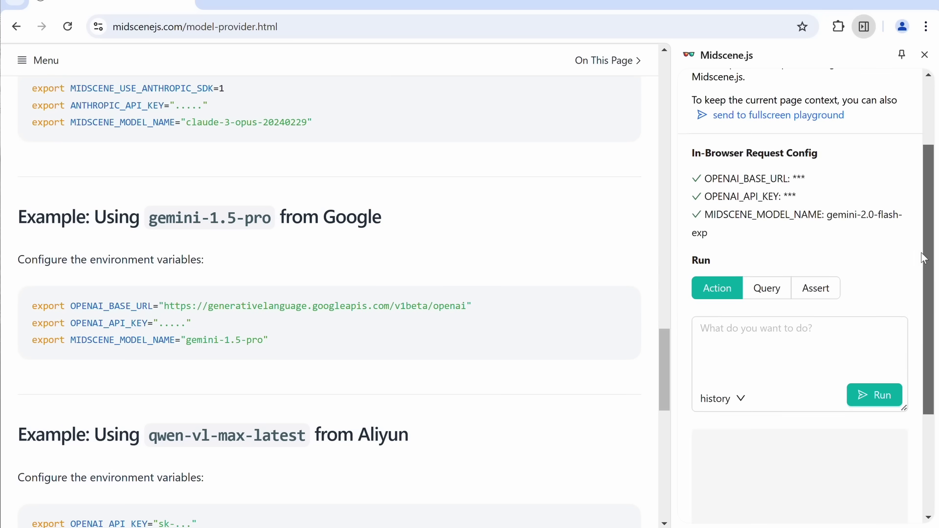
scroll(901, 195, "up", 3)
scroll(915, 240, "down", 1)
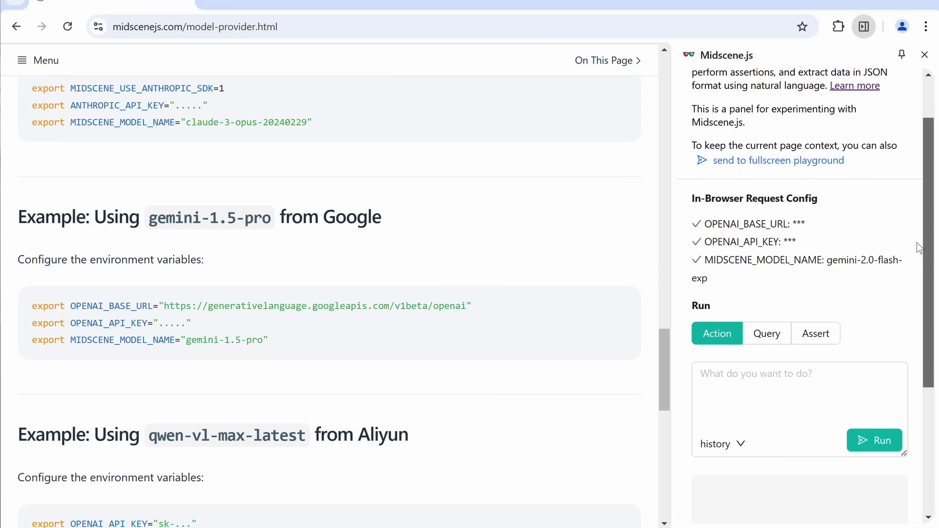
Focus the Action prompt, then switch the Run section to Query and then Assert mode.
scroll(920, 248, "down", 4)
scroll(922, 230, "up", 5)
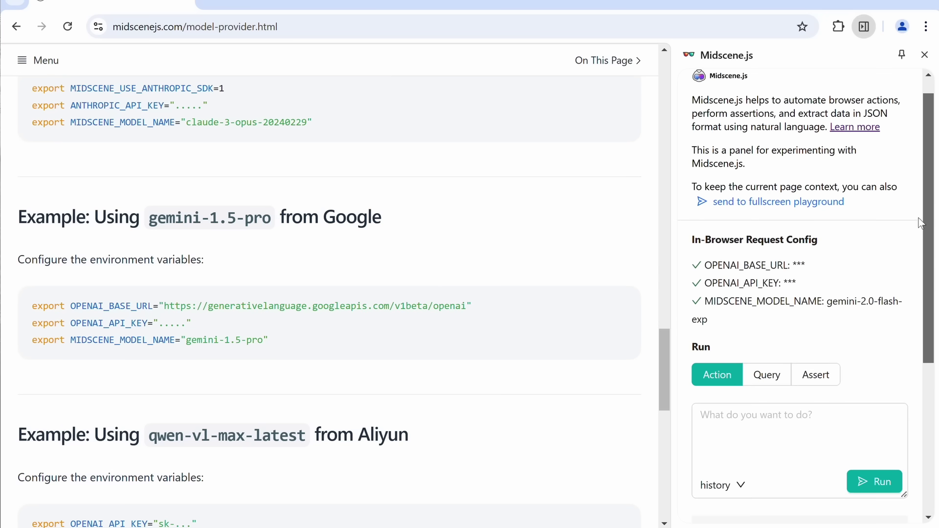
scroll(919, 254, "down", 2)
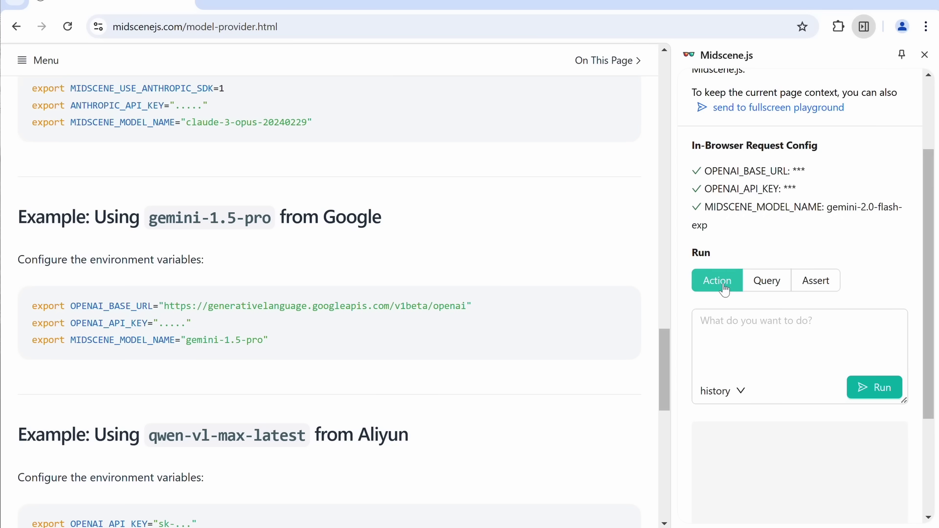
left_click(724, 322)
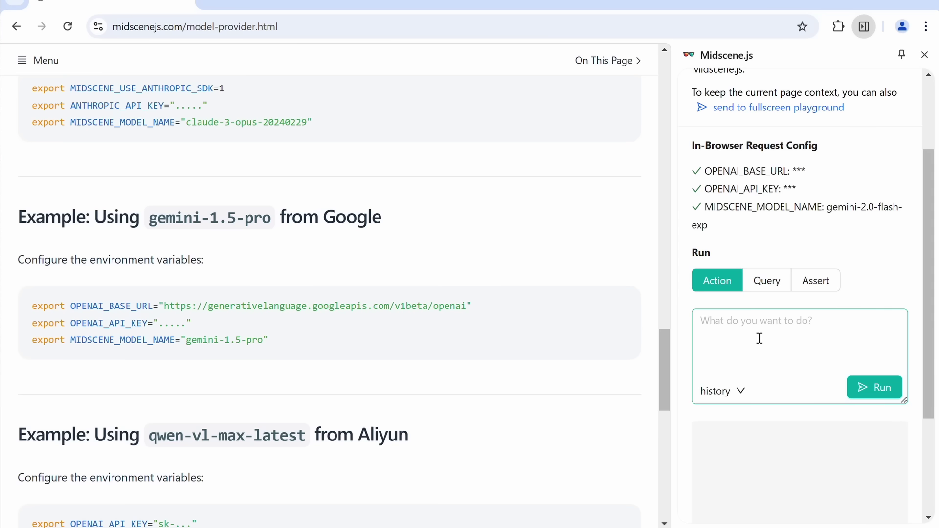
left_click(761, 289)
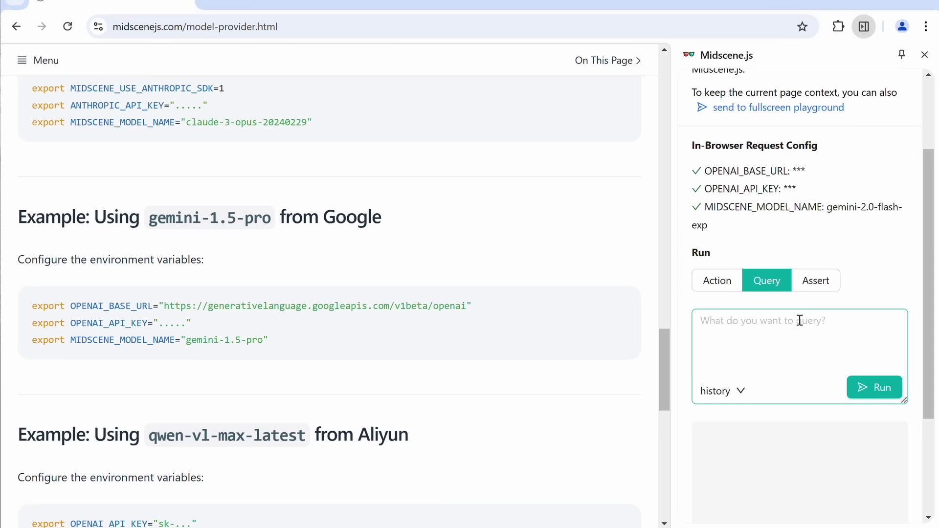
left_click(808, 291)
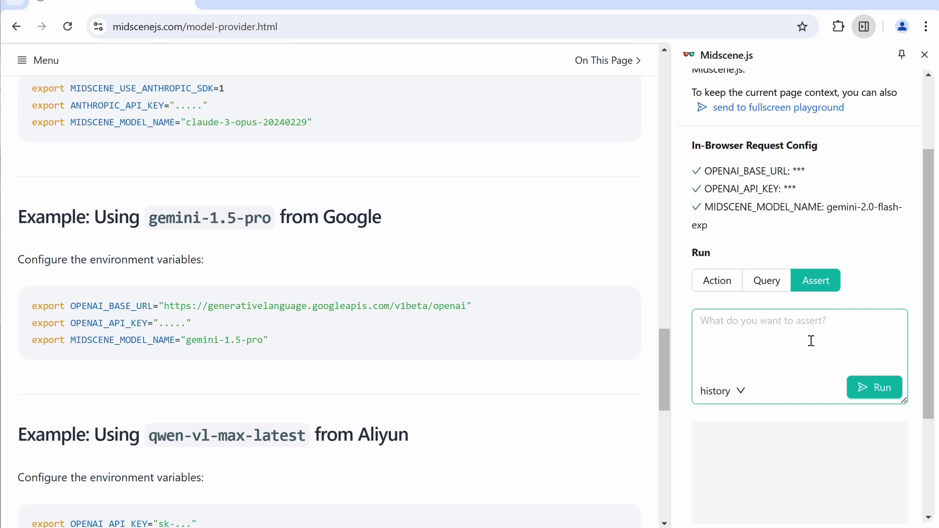
Run the Action 'Search for AICodeKing and hit enter' on google.com.
left_click(695, 258)
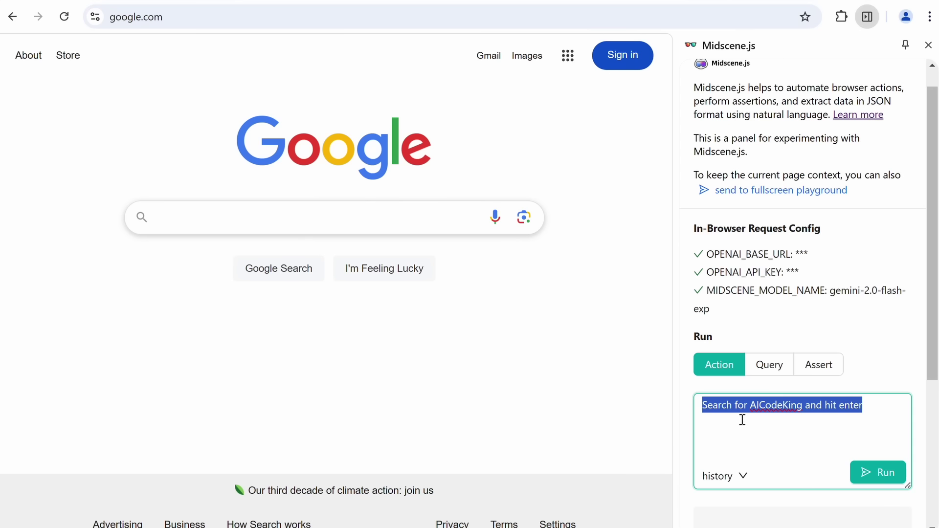
left_click(857, 473)
left_click_drag(934, 339, 936, 442)
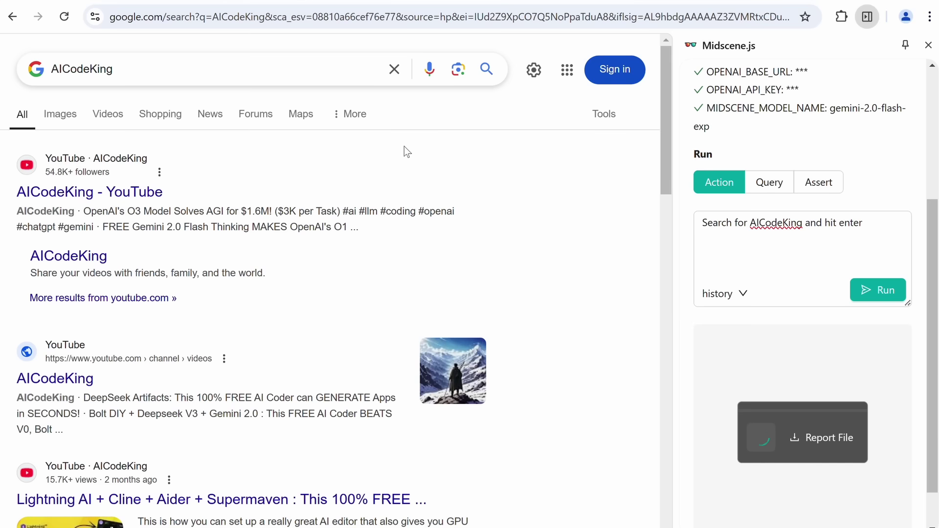
Replace the prompt with 'Search for NVIDIA stock price and hit enter.' and run it.
left_click(757, 275)
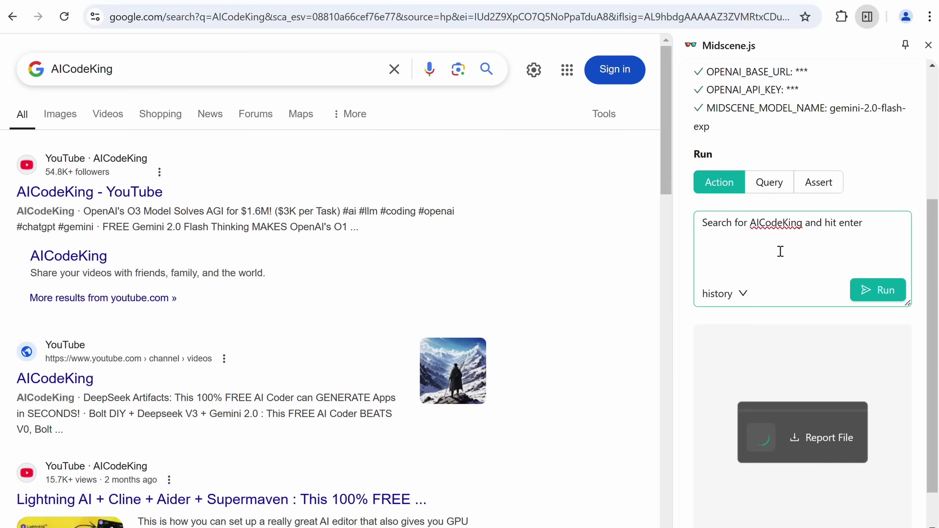
key("ctrl+a")
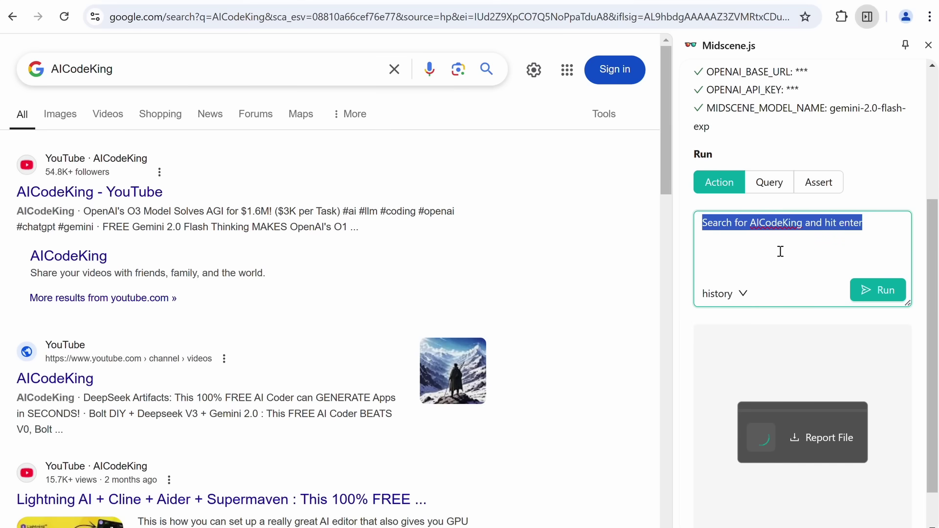
type("Search for NVIDIA stock price and hit enter.")
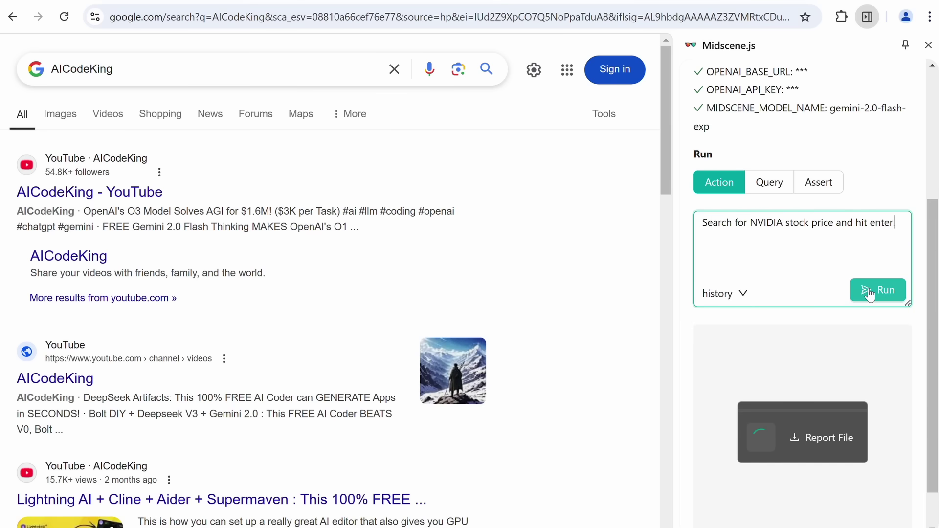
left_click(871, 293)
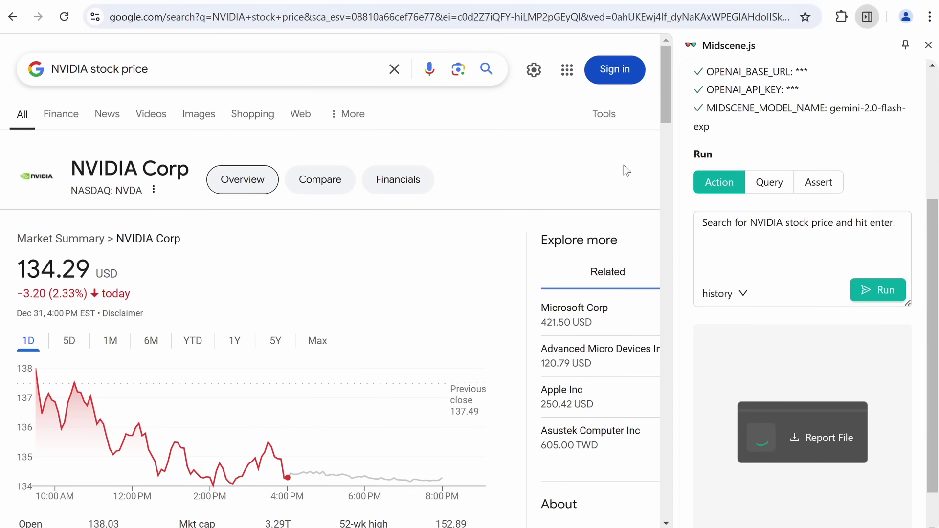
Run the Query 'Tell me the stock price of NVIDIA' and review the 134.29 USD JSON result.
left_click(762, 190)
double_click(769, 226)
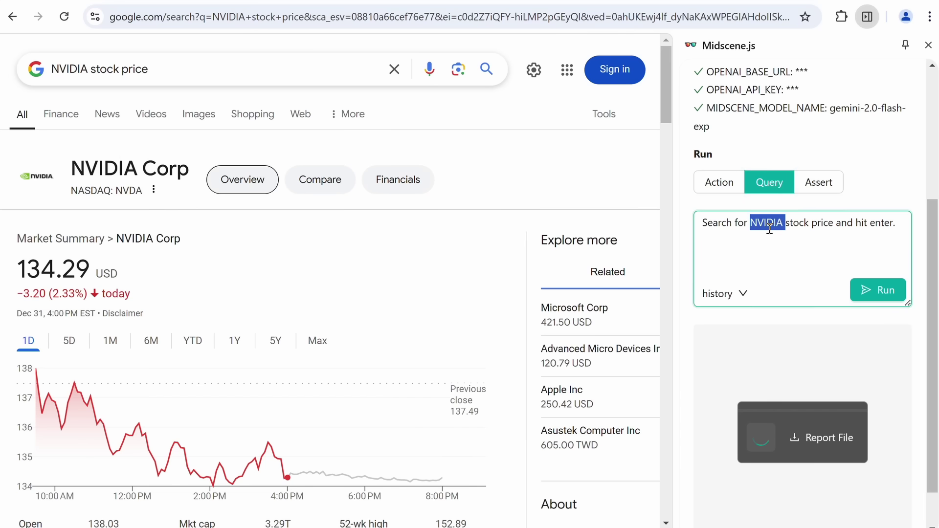
triple_click(769, 227)
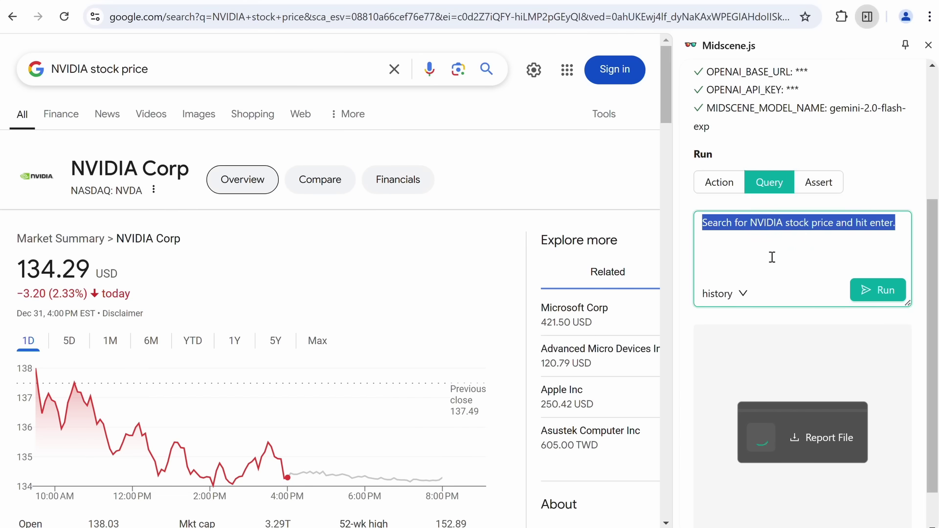
type("Tell me the st")
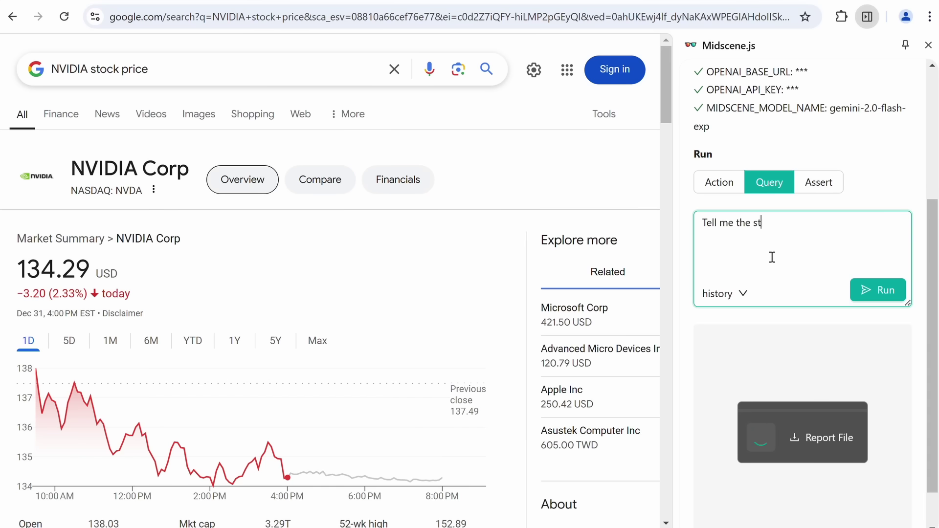
type("ock price of NVIDIA")
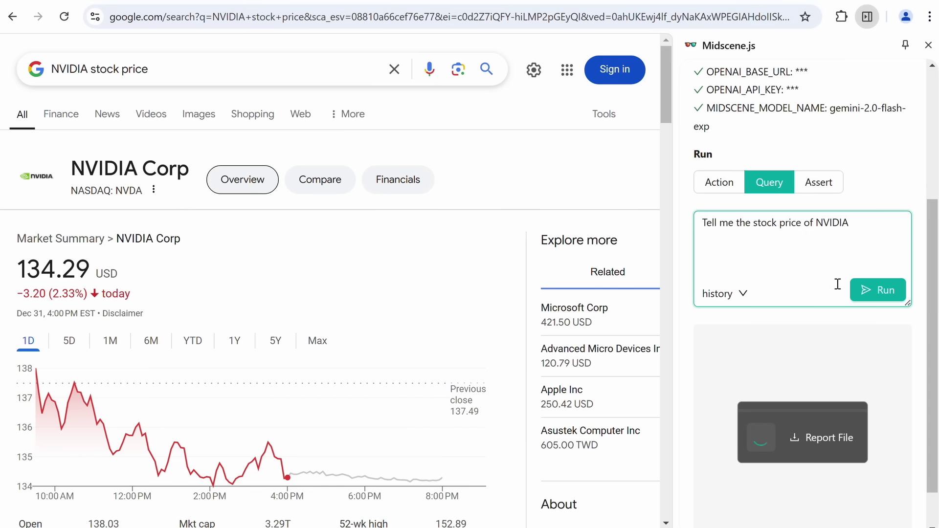
left_click(871, 291)
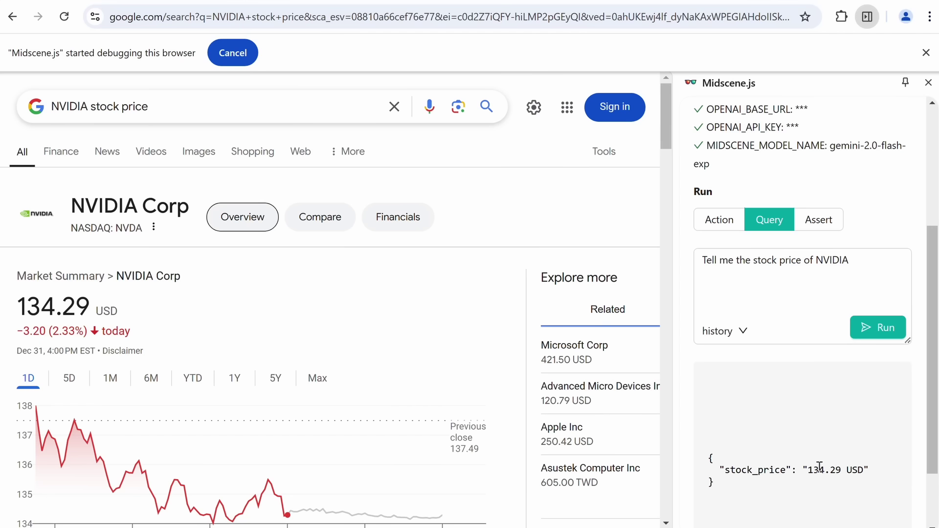
left_click_drag(809, 469, 862, 435)
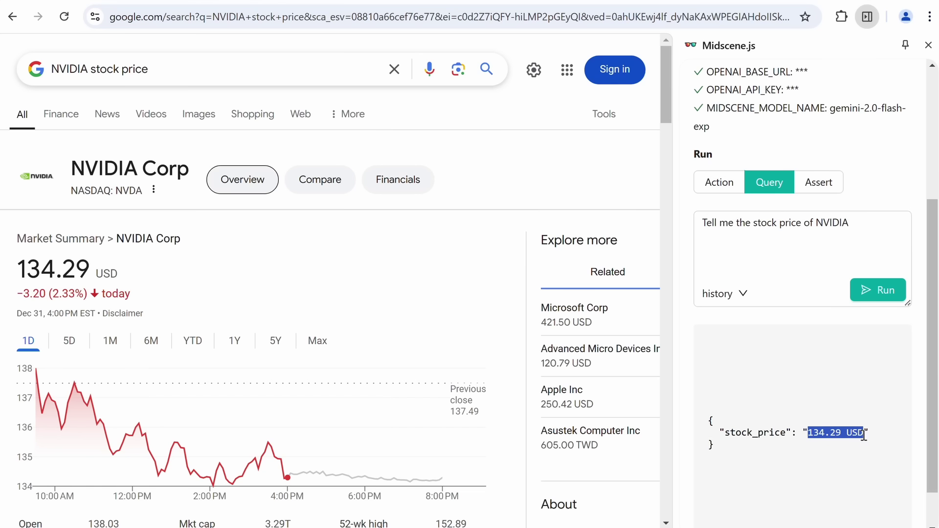
left_click(815, 434)
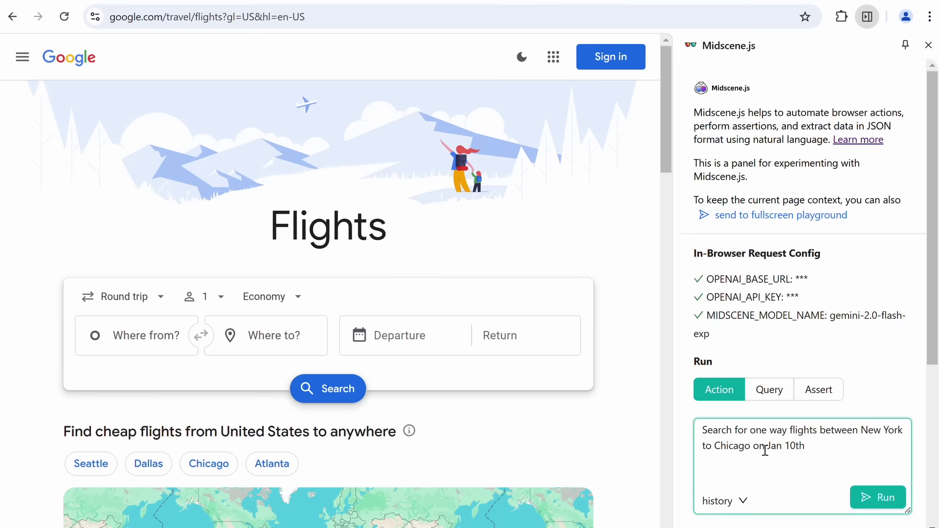
Run the one-way New York to Chicago Jan 10th flight search instruction.
left_click(867, 498)
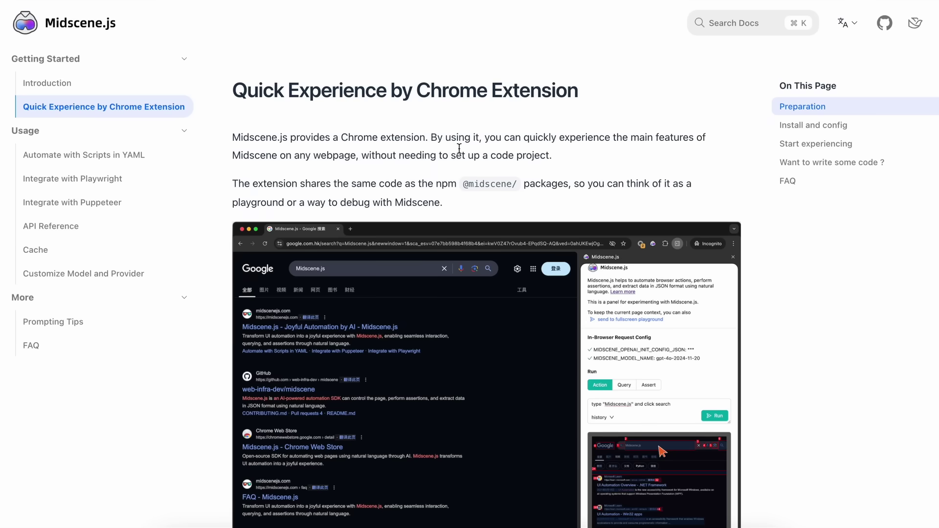
Open the 'Automate with Scripts in YAML' guide and scroll to its example script.
scroll(460, 149, "down", 10)
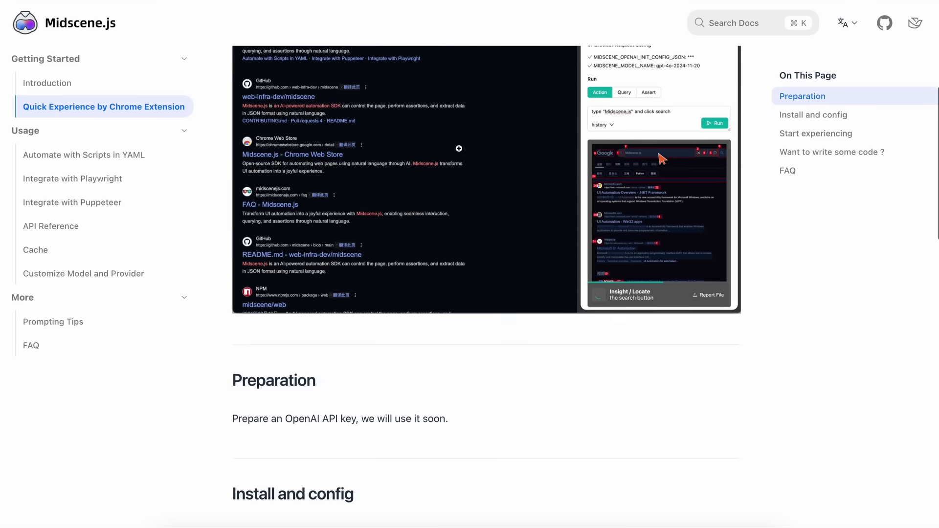
scroll(460, 150, "down", 10)
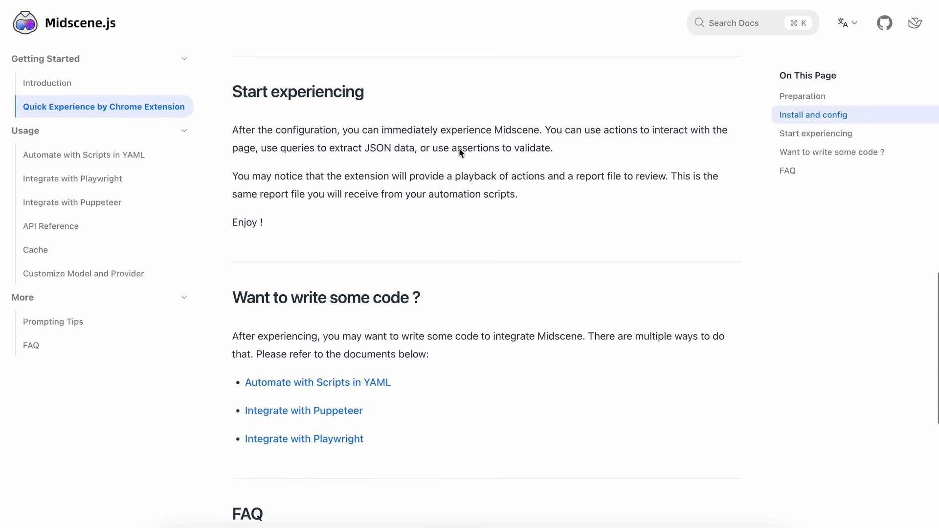
scroll(459, 148, "down", 2)
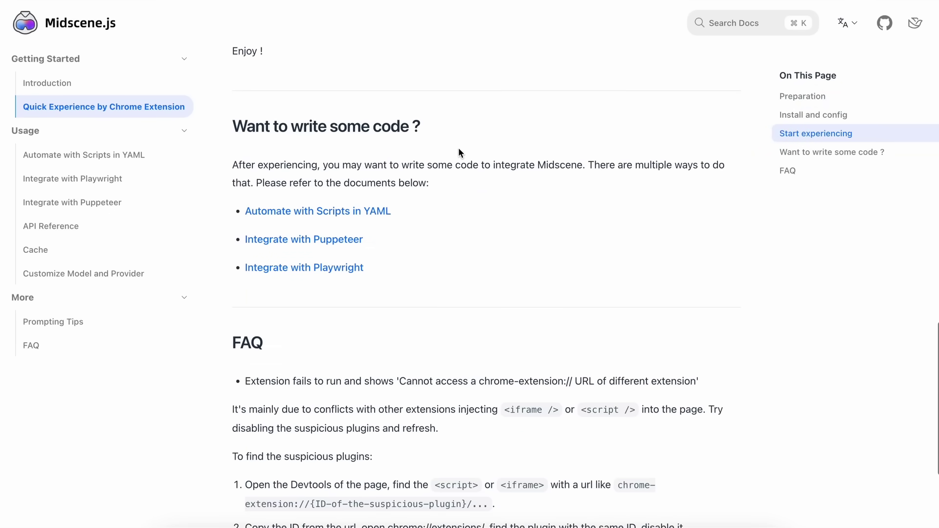
left_click(148, 160)
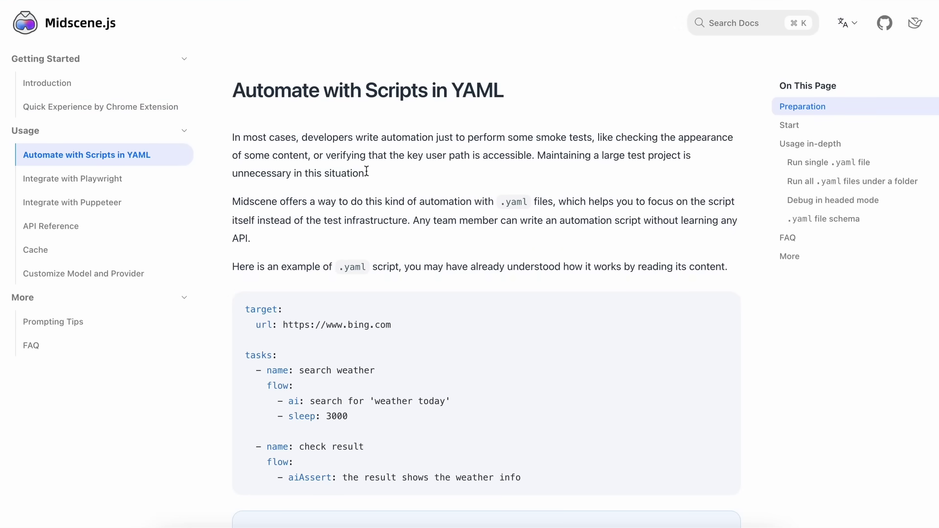
scroll(367, 171, "down", 2)
scroll(339, 292, "down", 1)
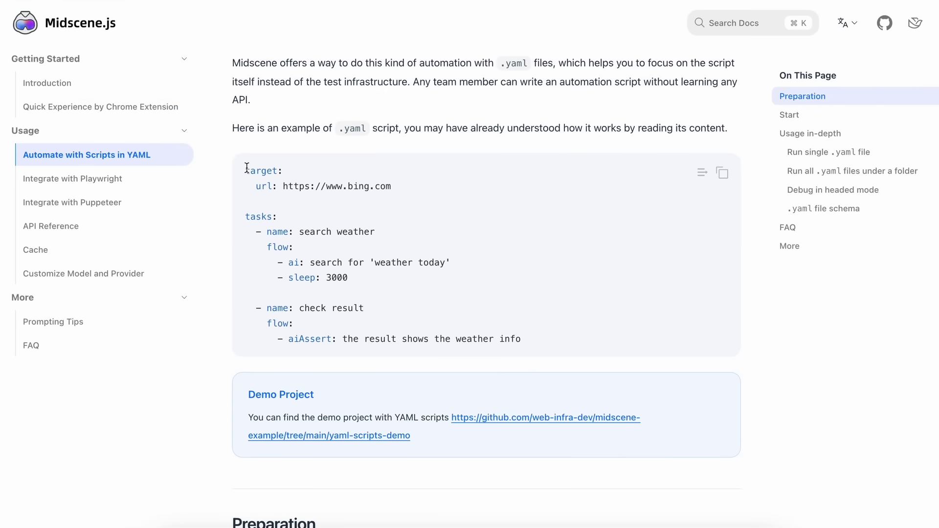
Highlight the example's target, search weather and check result parts, copy the YAML, then read on.
left_click_drag(246, 168, 282, 185)
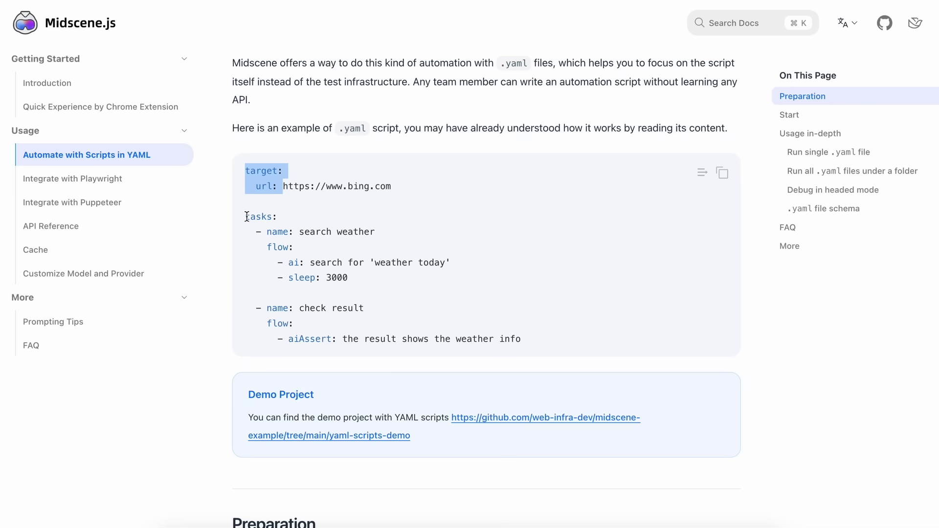
left_click_drag(247, 216, 360, 276)
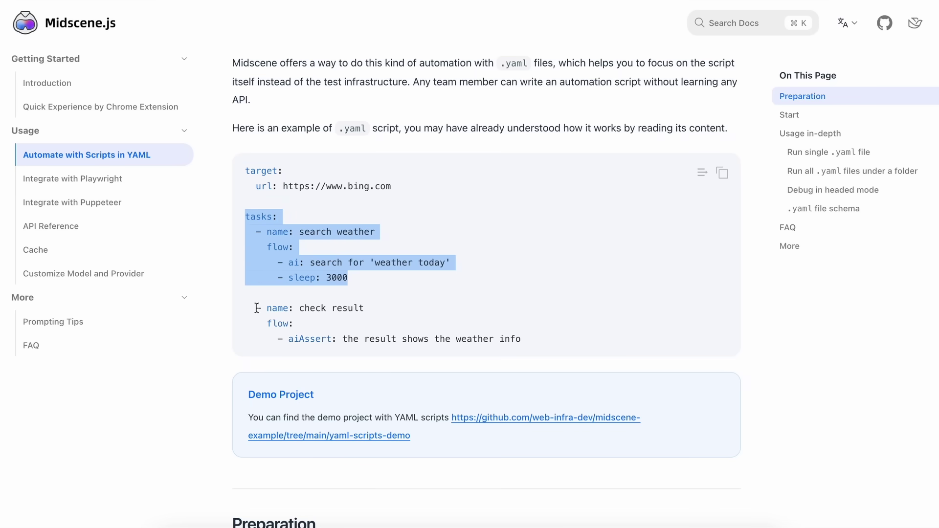
left_click_drag(257, 308, 370, 364)
left_click(367, 307)
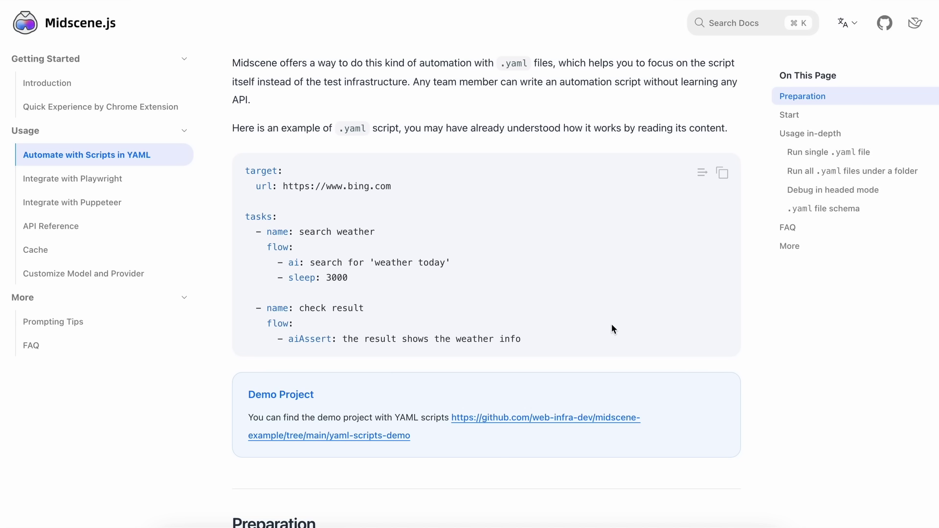
left_click(718, 181)
scroll(478, 453, "down", 7)
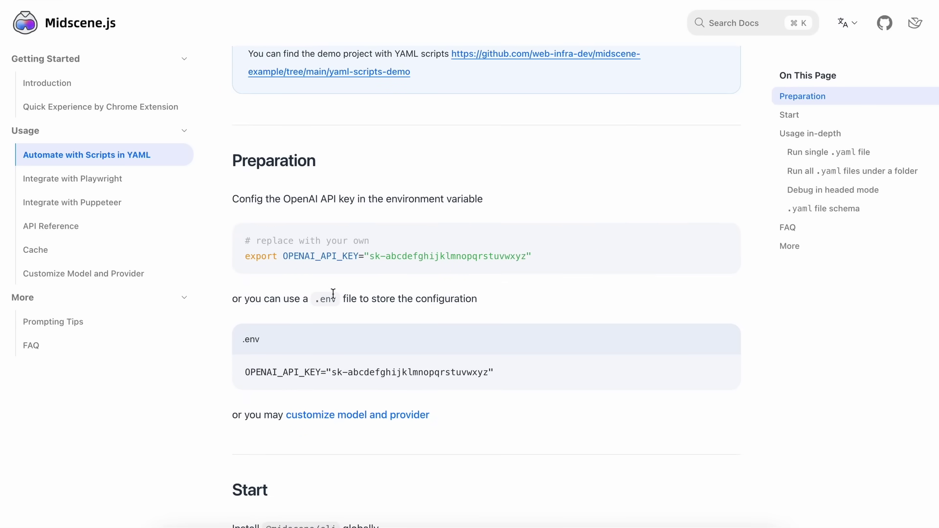
scroll(323, 274, "down", 7)
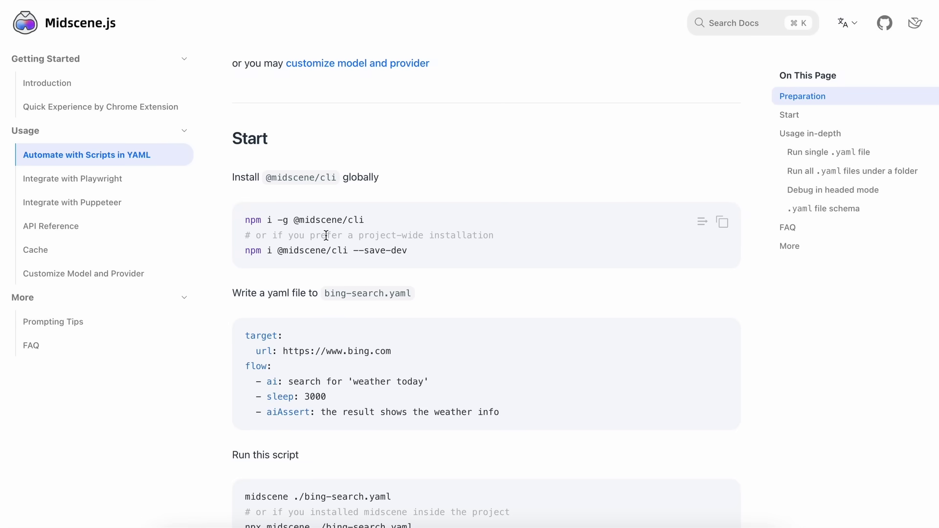
scroll(326, 236, "down", 1)
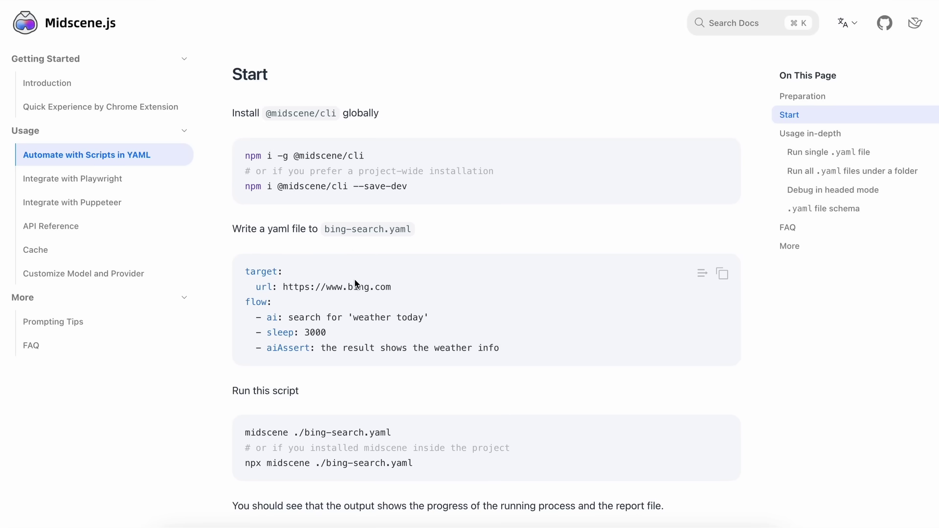
scroll(356, 285, "down", 2)
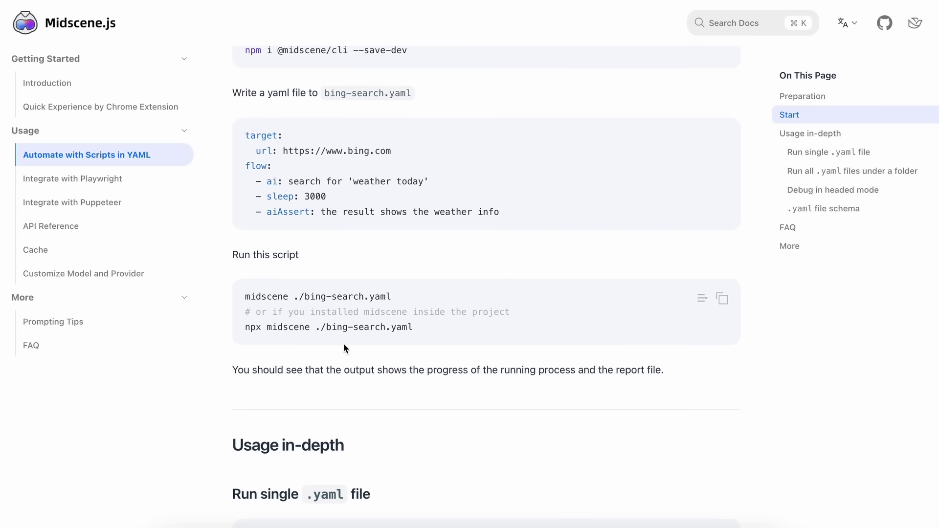
scroll(344, 349, "up", 8)
scroll(344, 345, "up", 8)
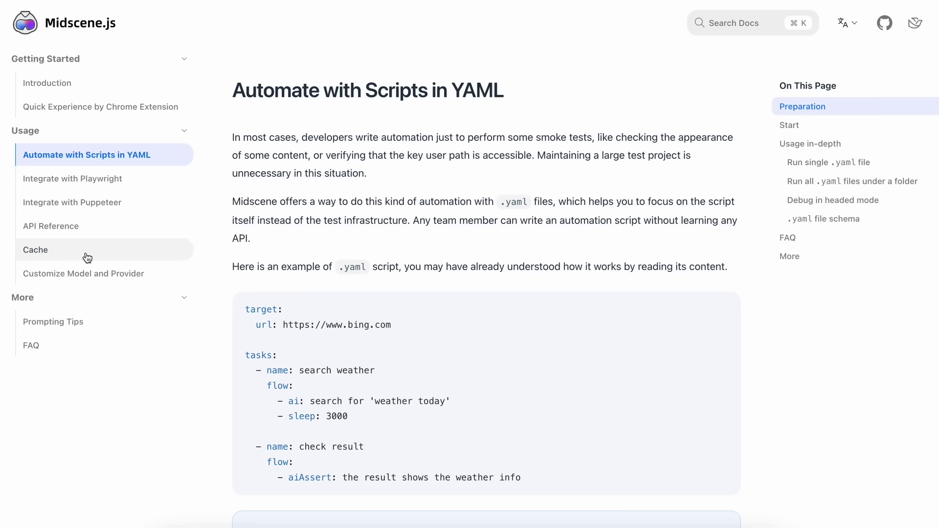
Open the Customize Model and Provider page and scroll through it.
left_click(86, 273)
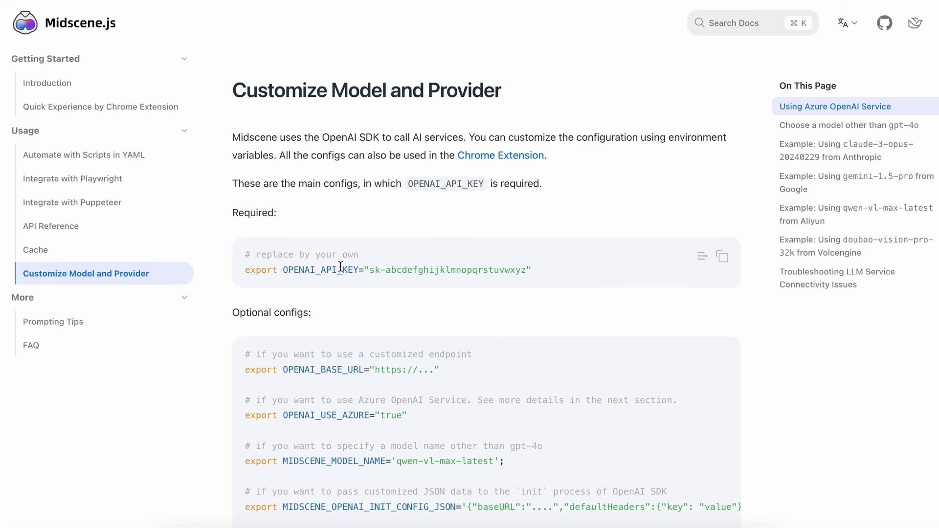
scroll(340, 268, "down", 6)
scroll(340, 267, "down", 10)
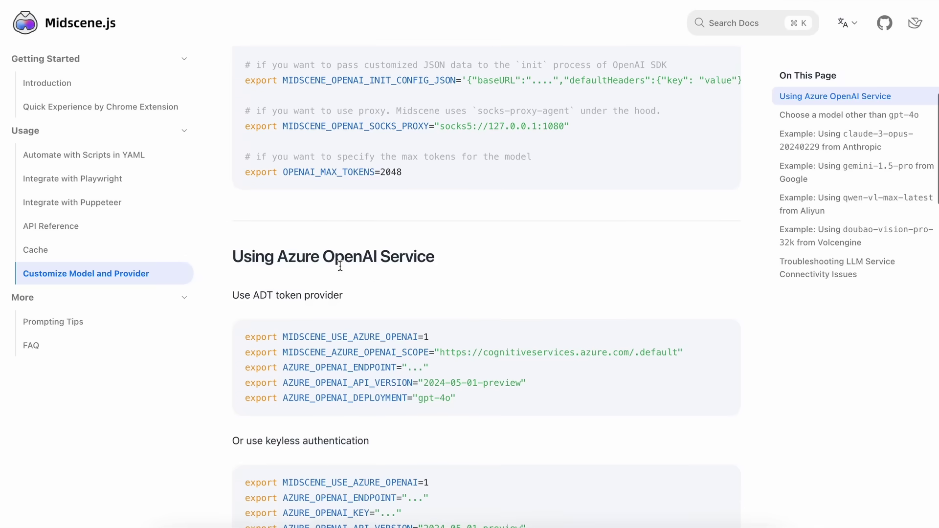
scroll(340, 268, "down", 14)
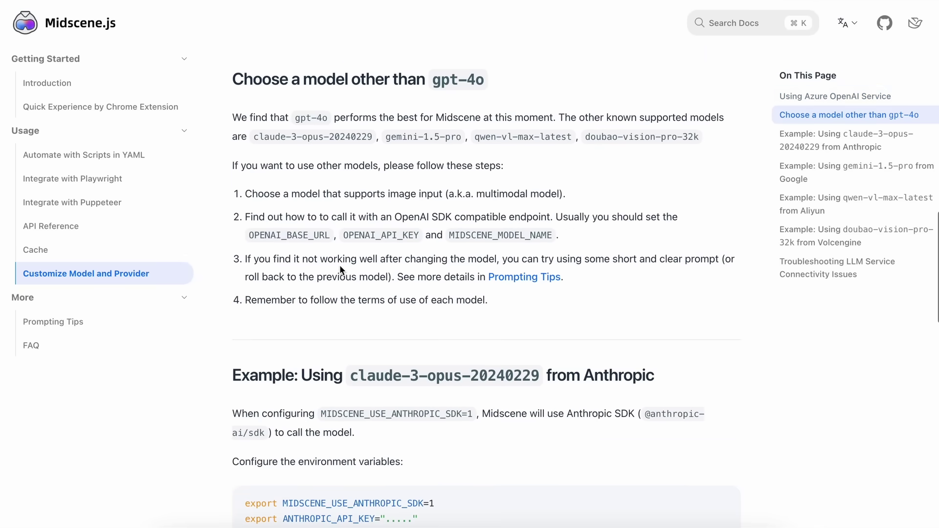
scroll(342, 270, "down", 8)
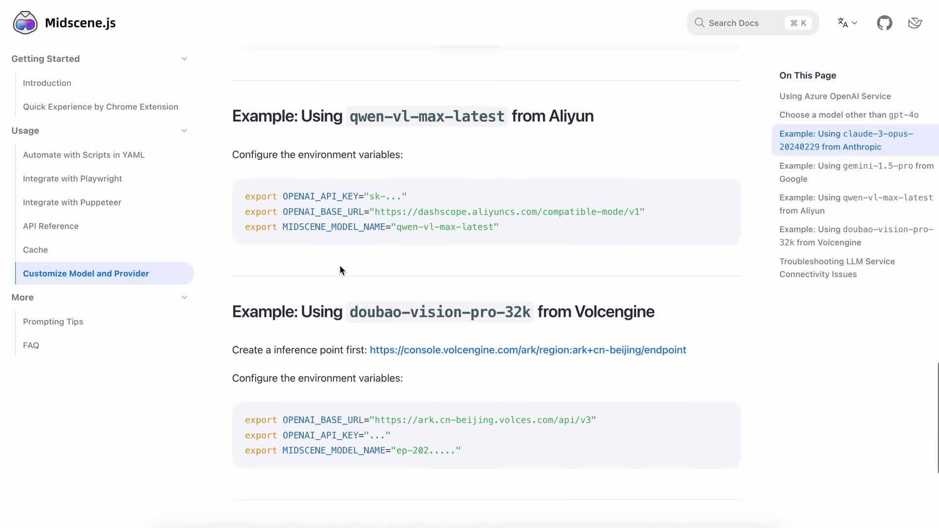
Open the Cache documentation page and read it down to the bottom.
key("Home")
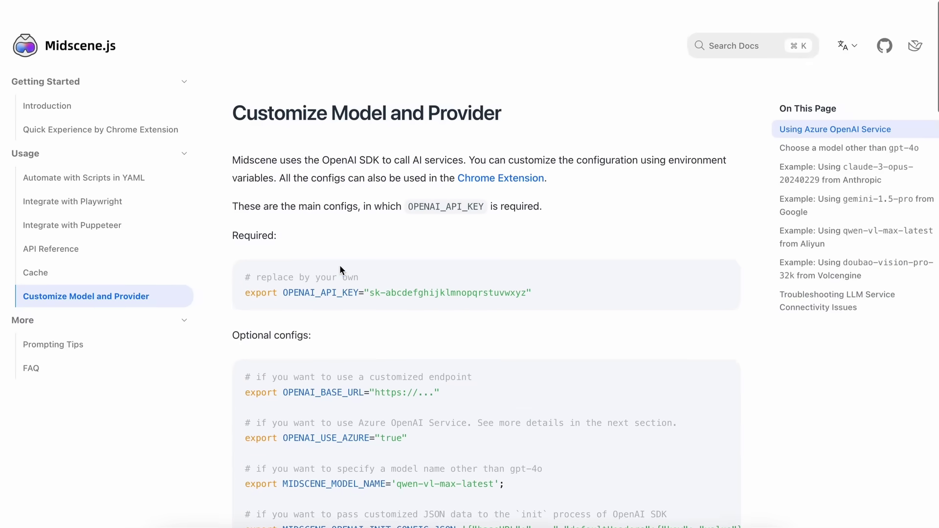
left_click(164, 251)
scroll(304, 367, "down", 6)
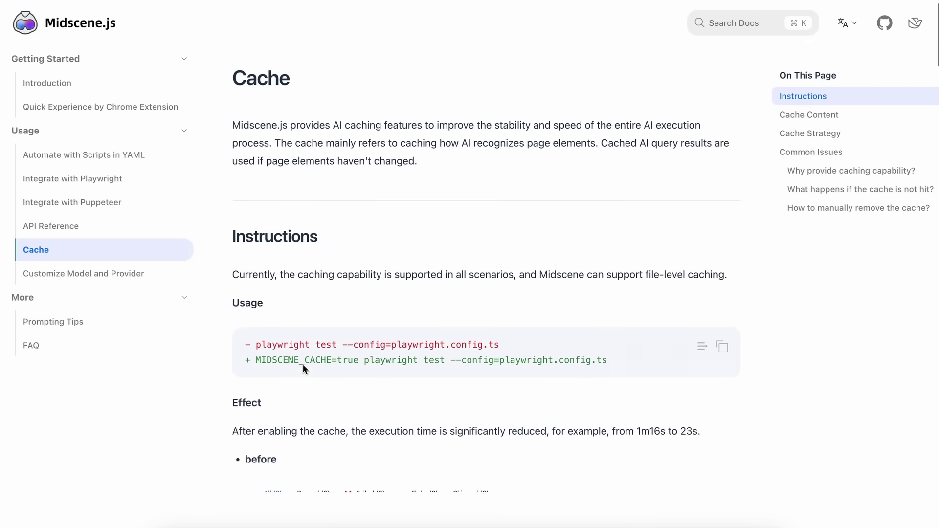
scroll(303, 366, "down", 2)
scroll(303, 366, "down", 12)
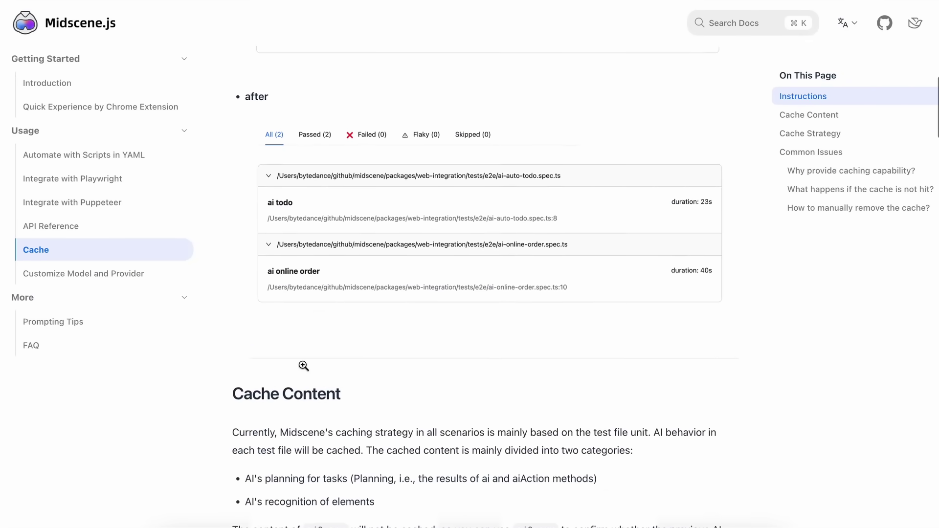
scroll(303, 365, "down", 8)
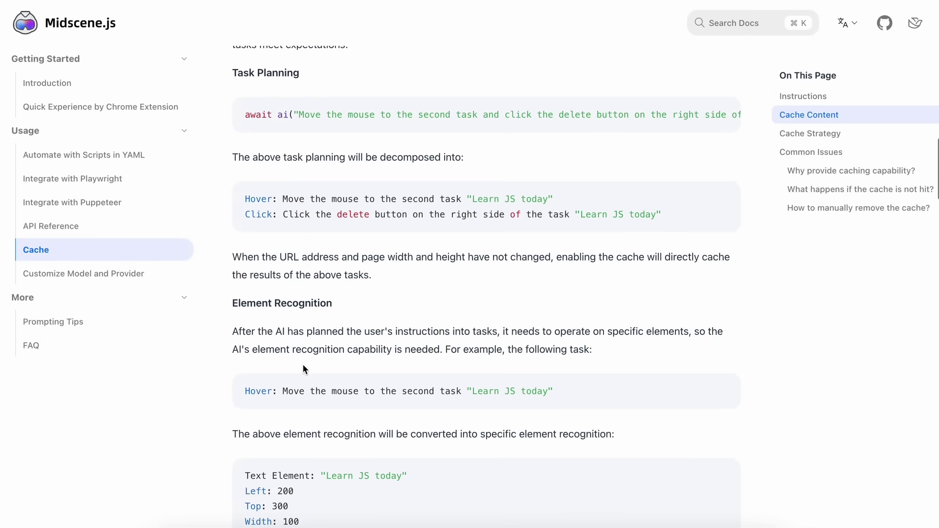
scroll(304, 366, "down", 7)
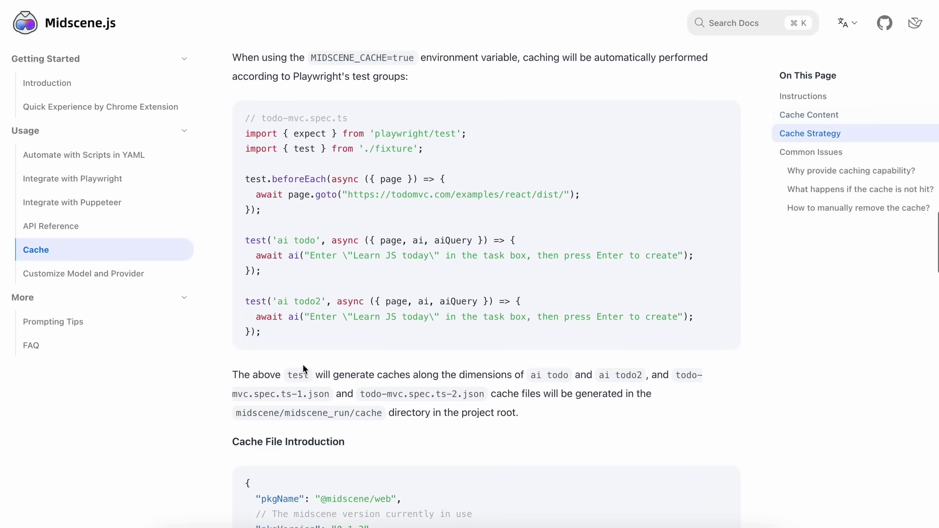
scroll(304, 365, "up", 2)
scroll(280, 222, "down", 15)
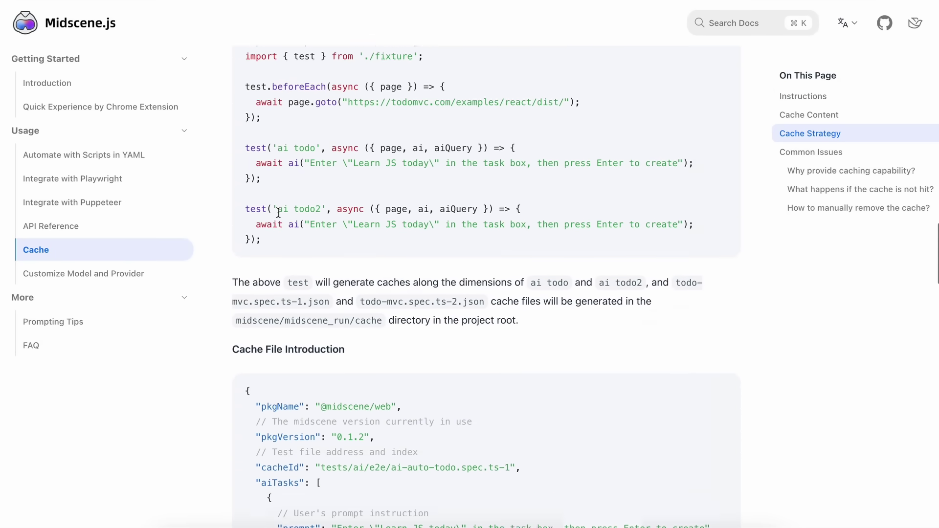
scroll(278, 213, "down", 17)
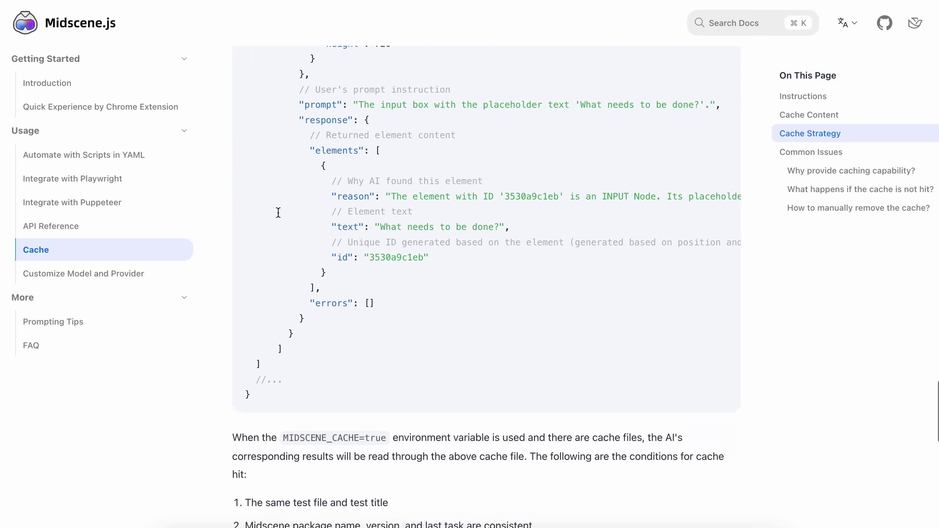
scroll(278, 213, "down", 7)
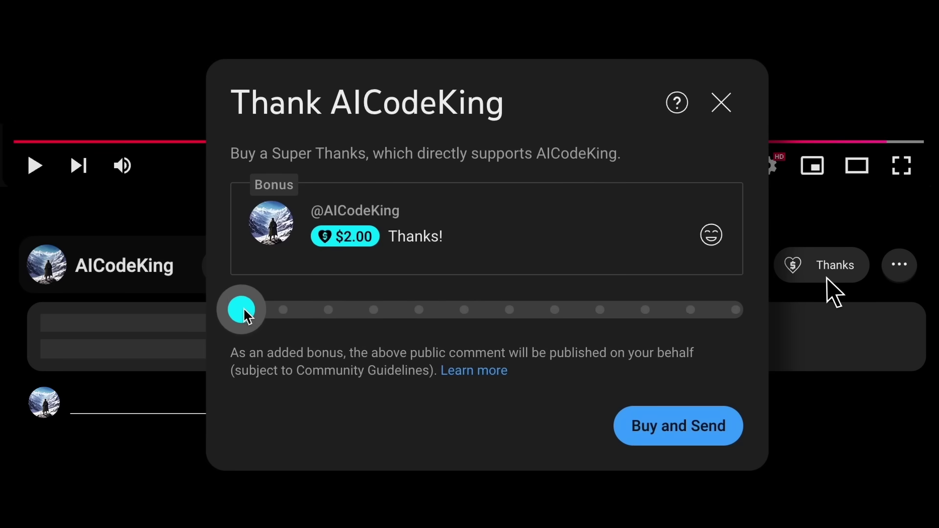
Raise the Super Thanks amount from $2 to $10, then view the channel's membership tiers.
left_click_drag(249, 314, 323, 317)
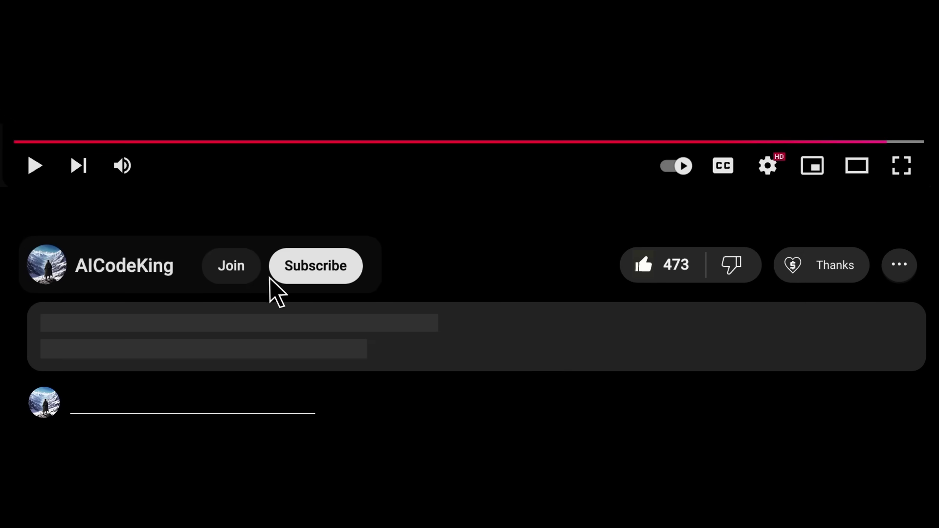
left_click(234, 278)
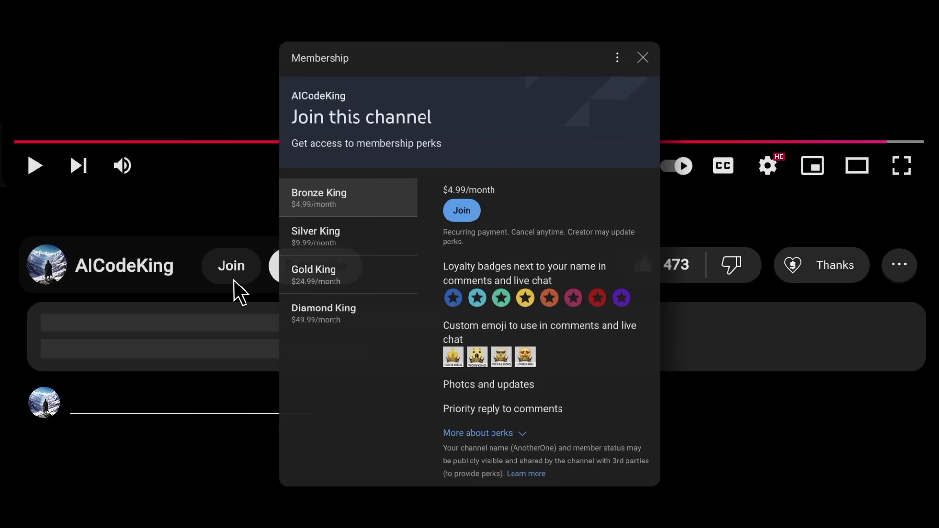